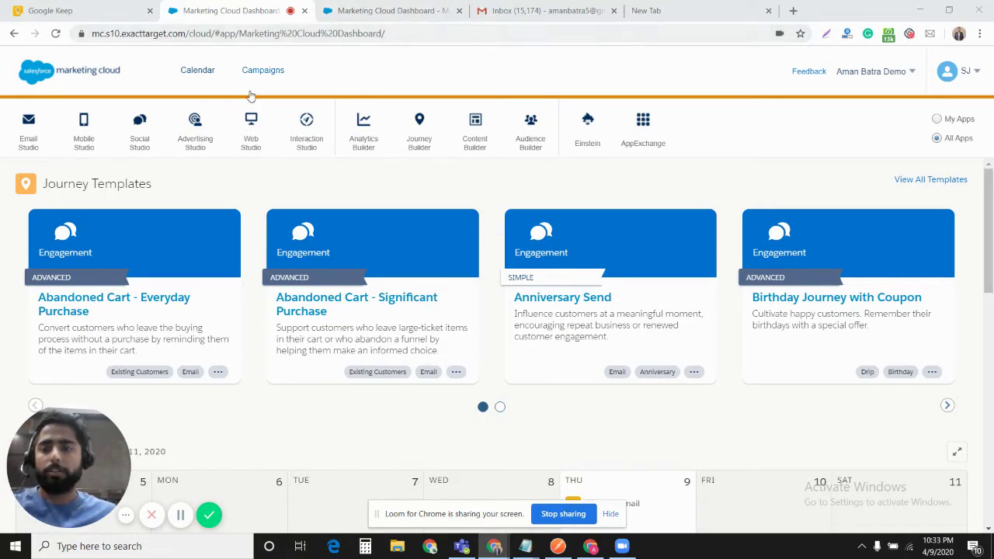
Bring Postman forward and close the refresh-token request tab
mouse_move(249, 115)
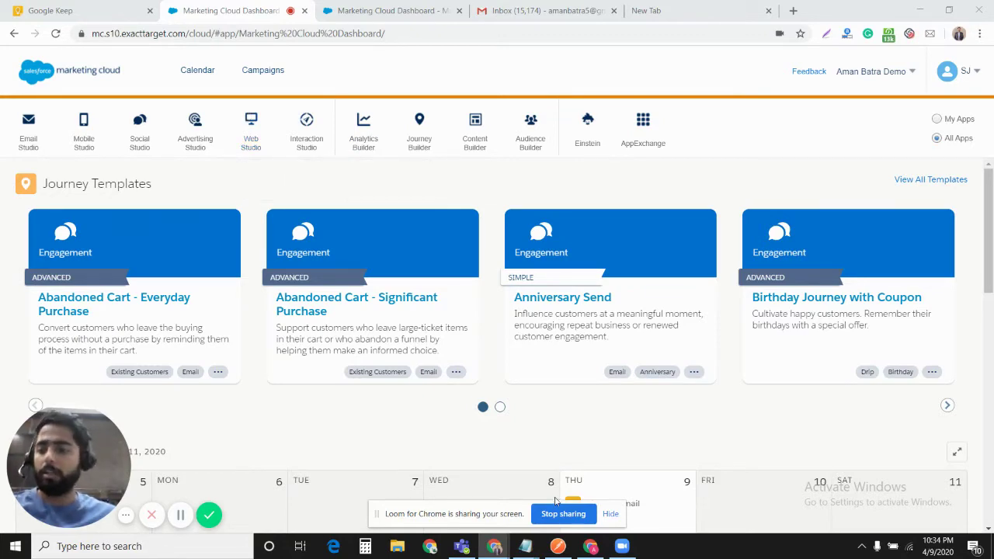
click(558, 546)
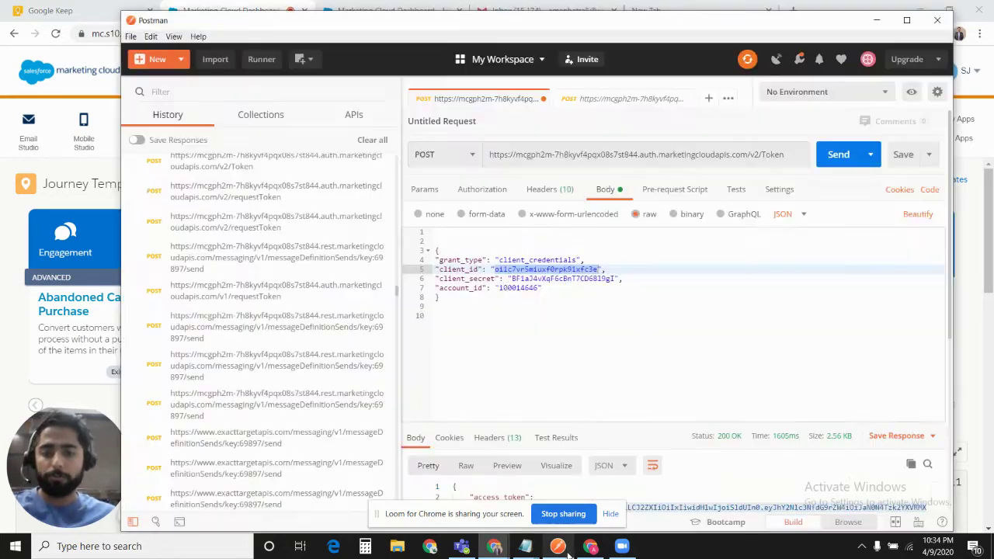
click(584, 101)
click(687, 99)
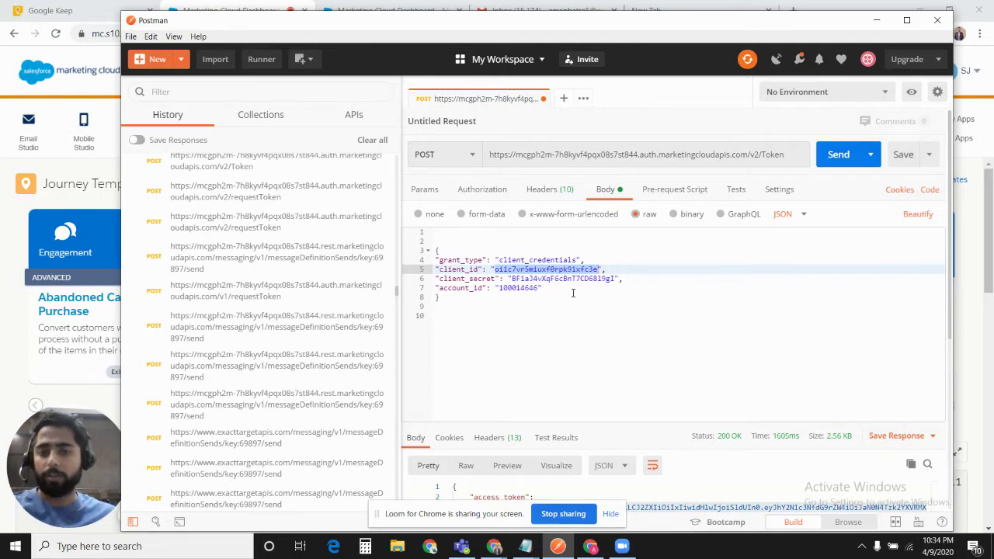
Re-send the v2/Token POST to get a fresh 200 OK access token
drag(576, 297, 453, 237)
click(472, 299)
drag(472, 306, 437, 252)
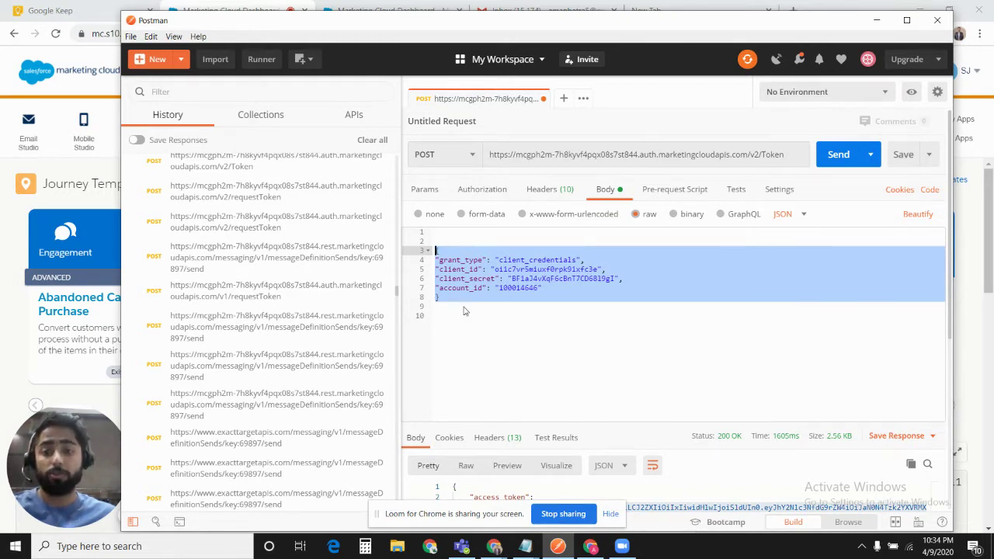
click(510, 304)
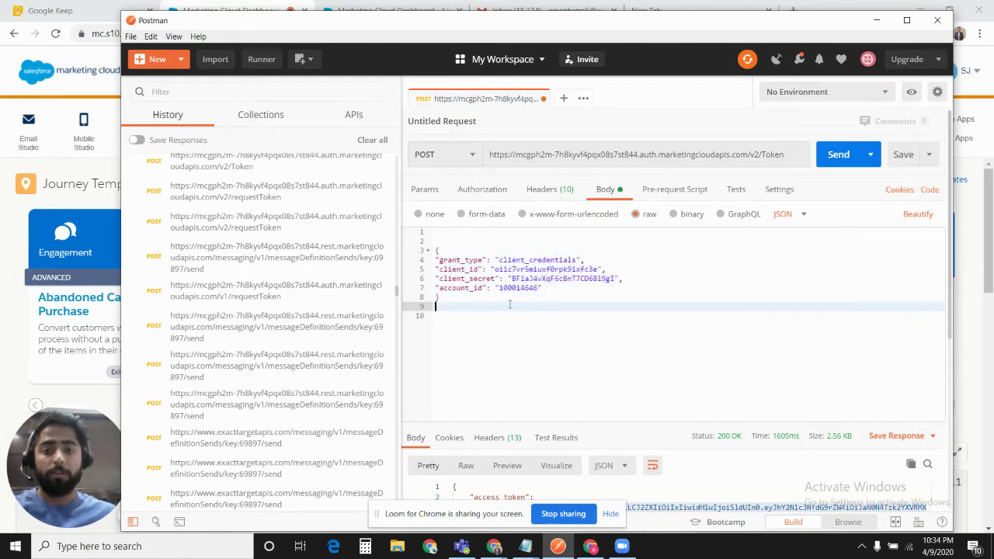
click(833, 154)
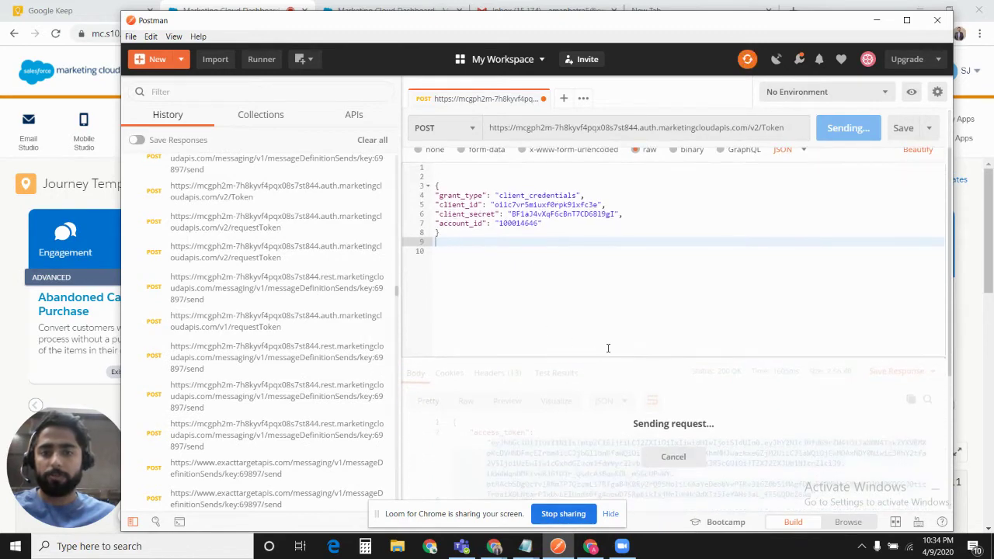
Review the first JSON block's closing lines in the PTO Transactional Email Send notes
mouse_move(525, 545)
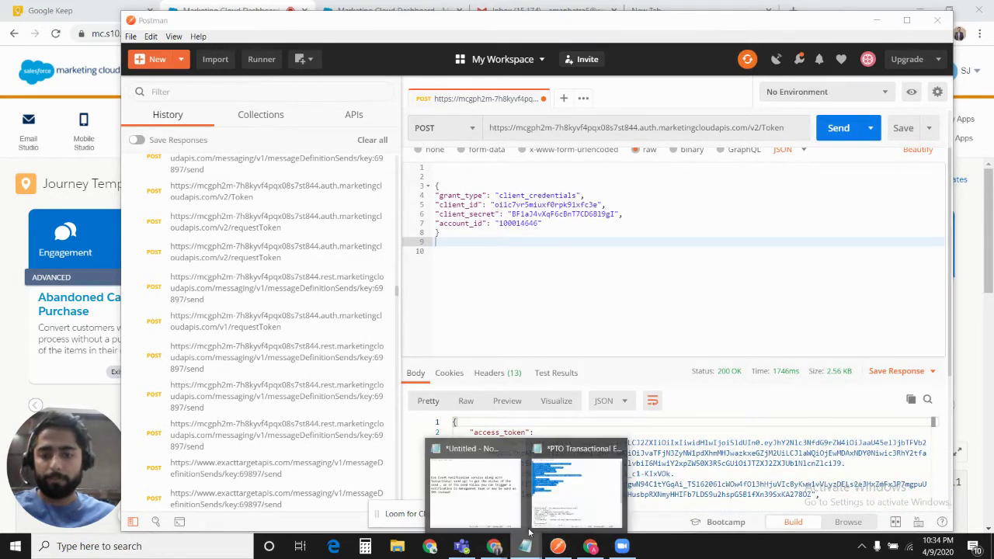
click(578, 488)
click(493, 315)
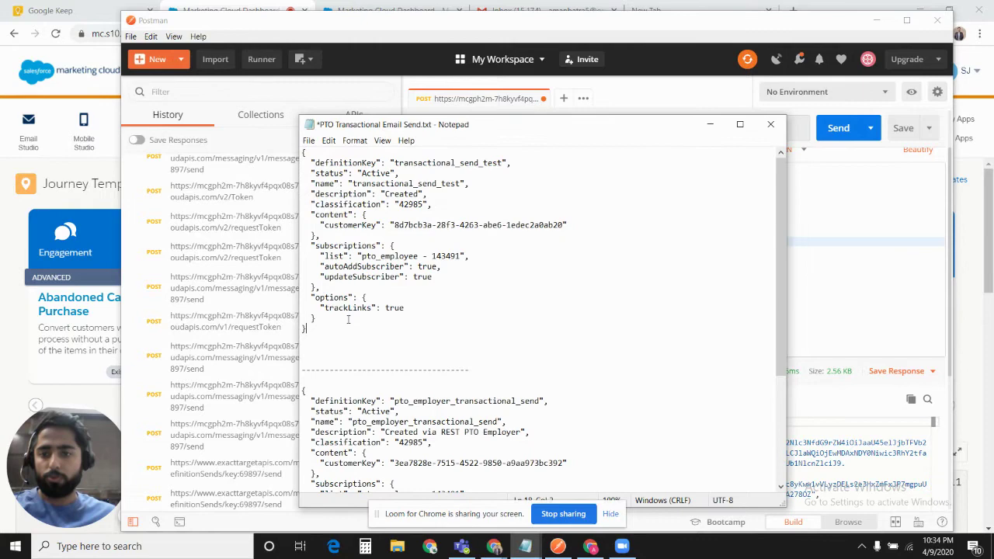
drag(308, 329, 313, 155)
key(ctrl+c)
click(828, 204)
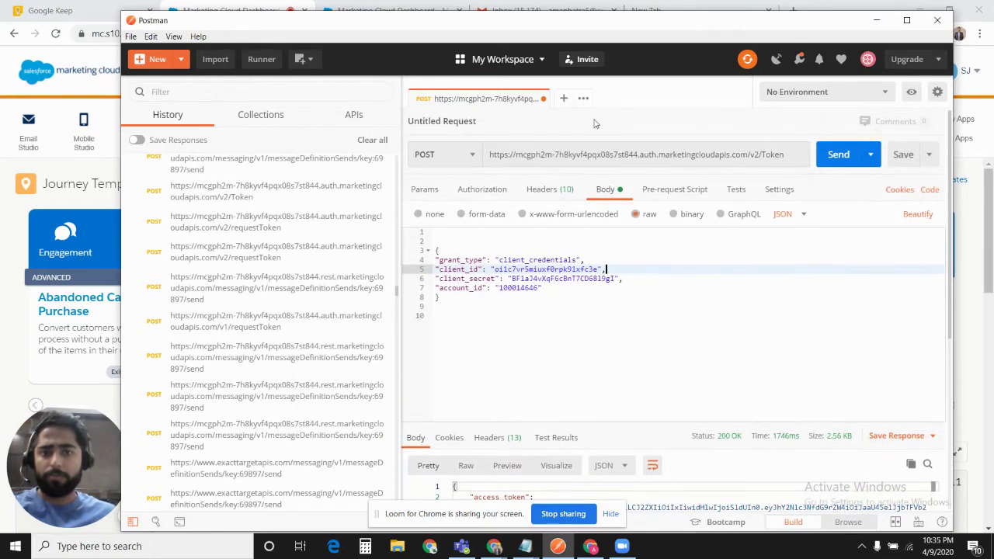
Create a new request whose raw JSON body holds the pasted send definition
click(564, 99)
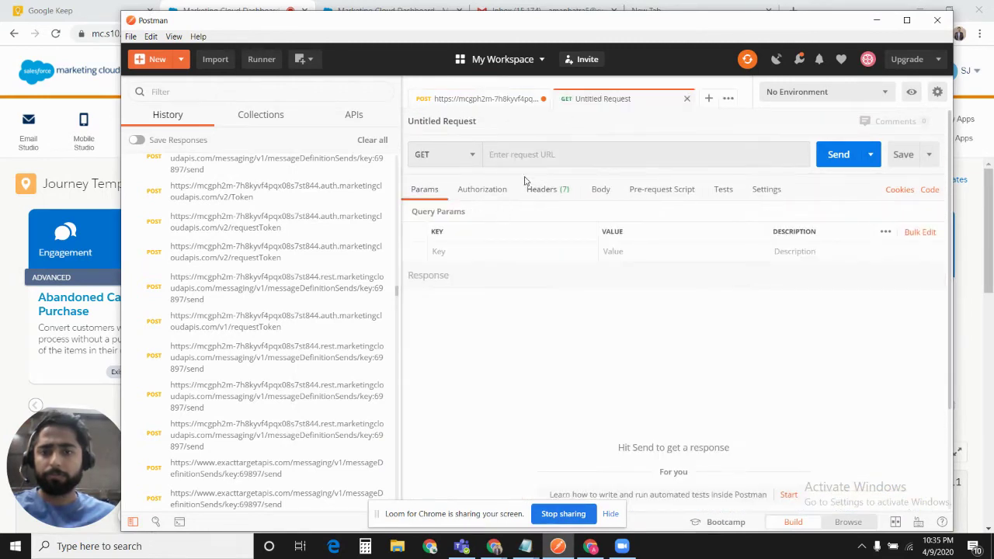
click(600, 189)
click(636, 214)
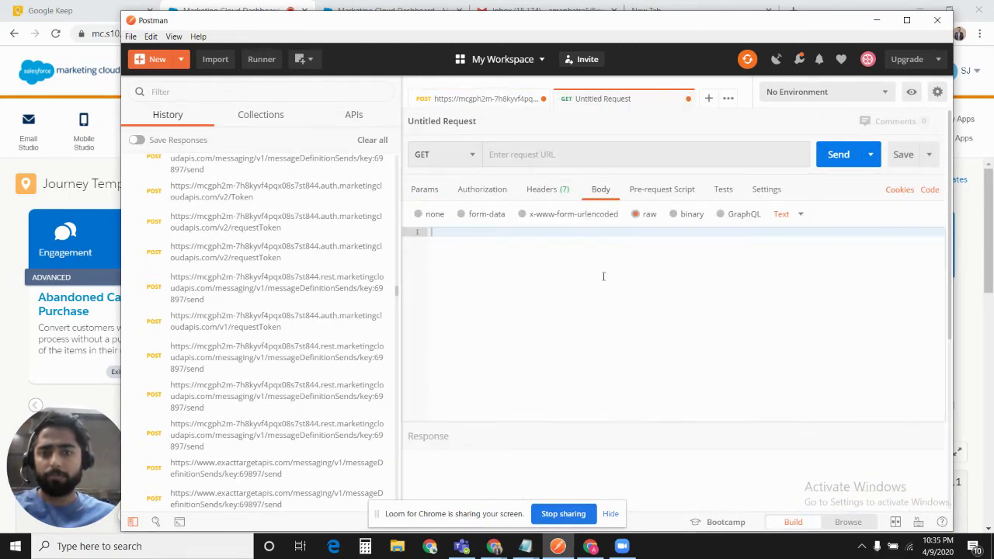
click(792, 217)
click(790, 272)
key(ctrl+v)
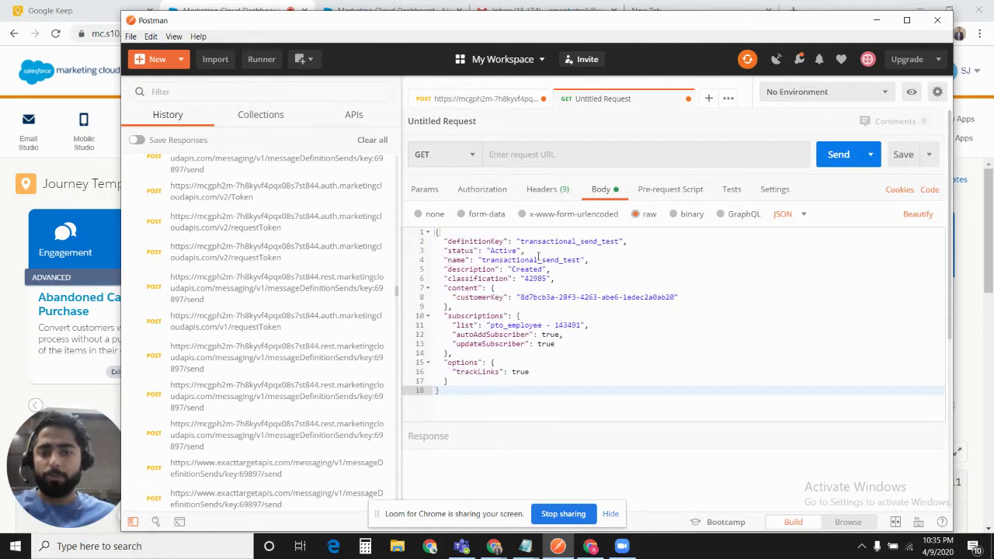
Review the transactional_send_test fields and change the description to 'Created XYZ'
drag(463, 390, 427, 232)
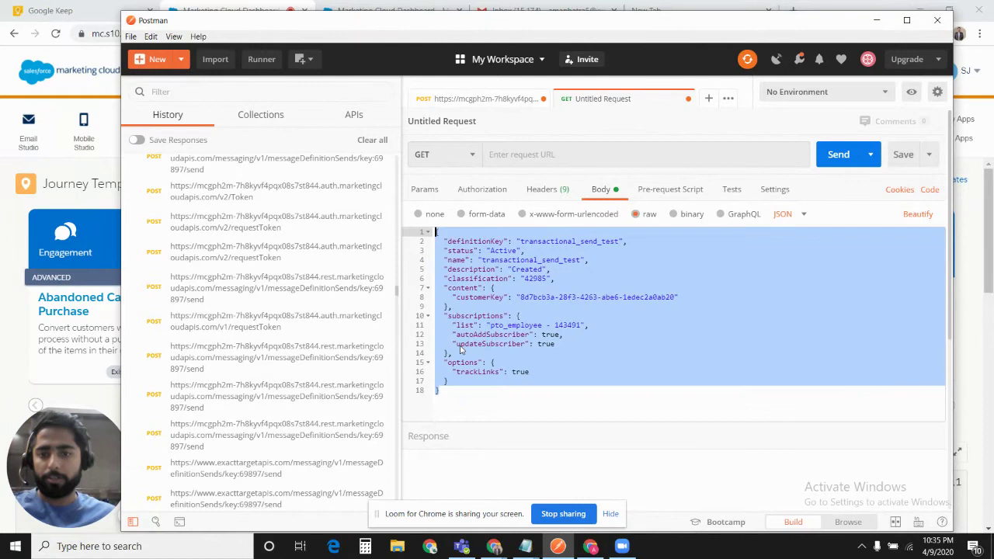
click(463, 390)
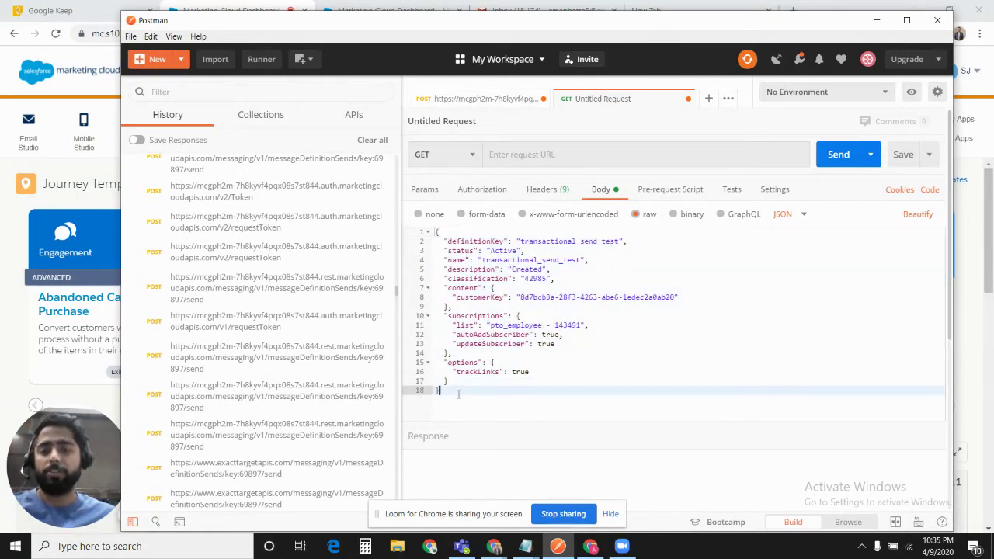
double_click(530, 241)
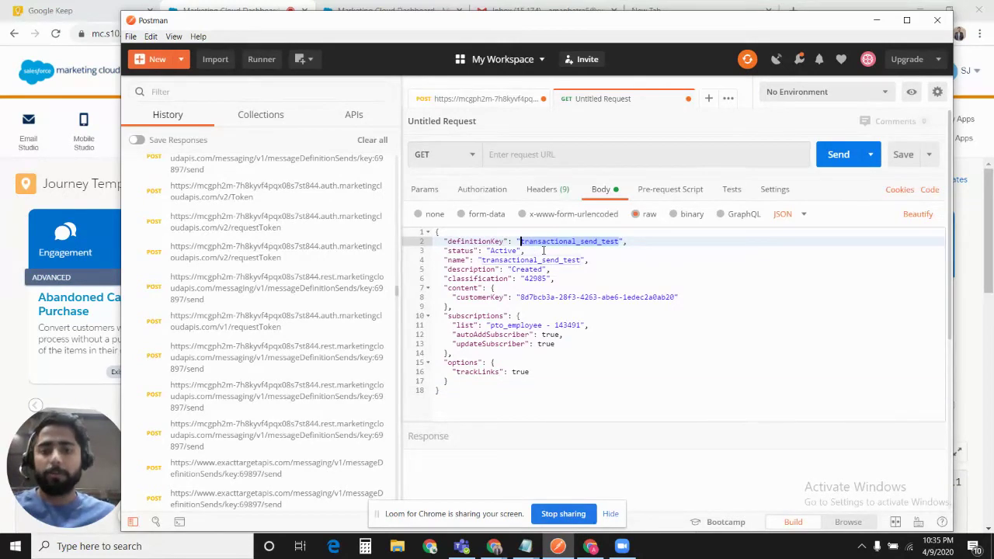
double_click(536, 247)
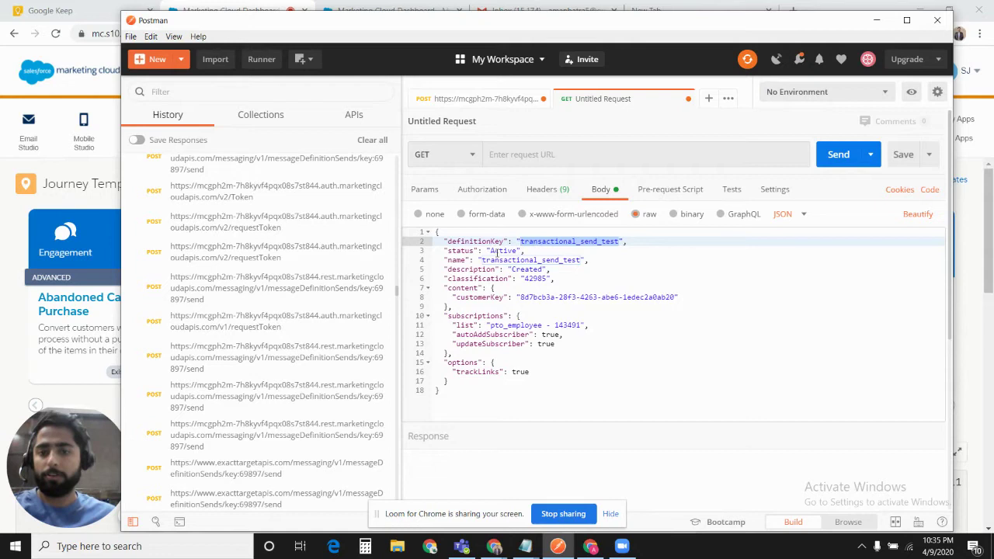
double_click(505, 251)
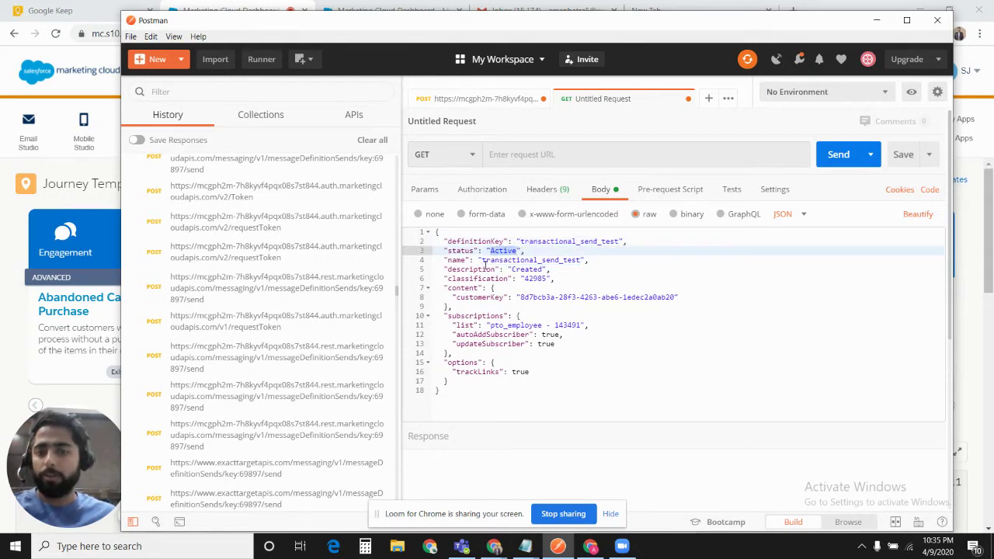
double_click(501, 261)
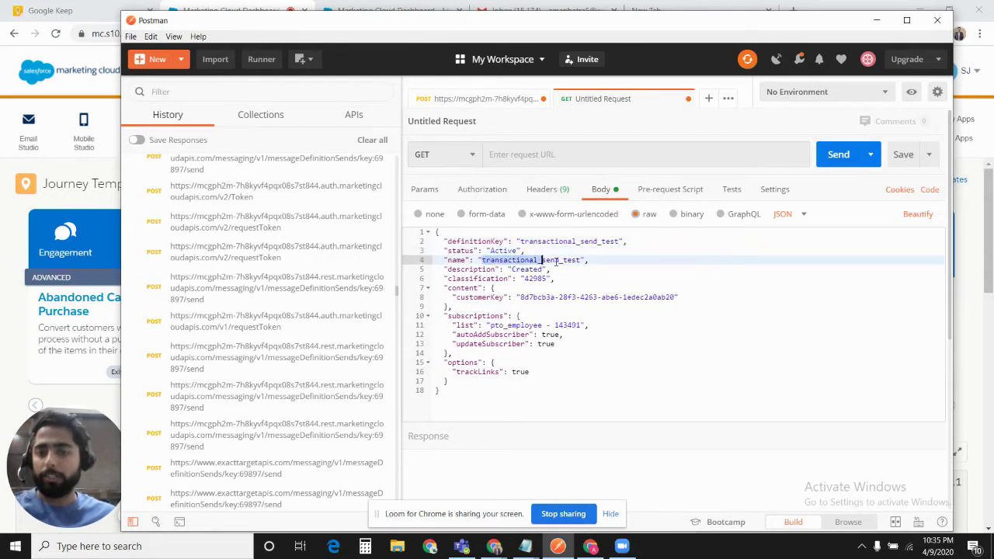
click(495, 269)
click(494, 261)
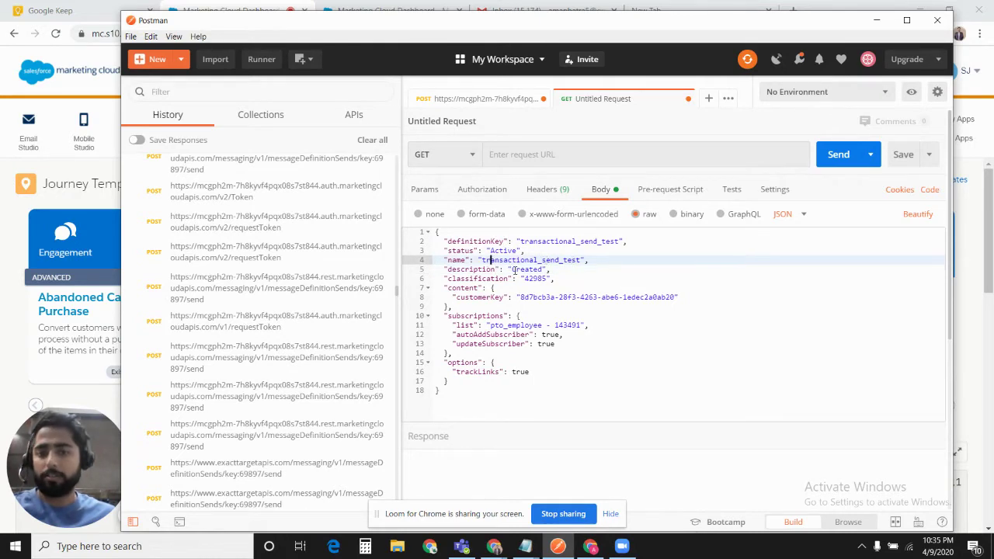
click(543, 269)
text(XYZ)
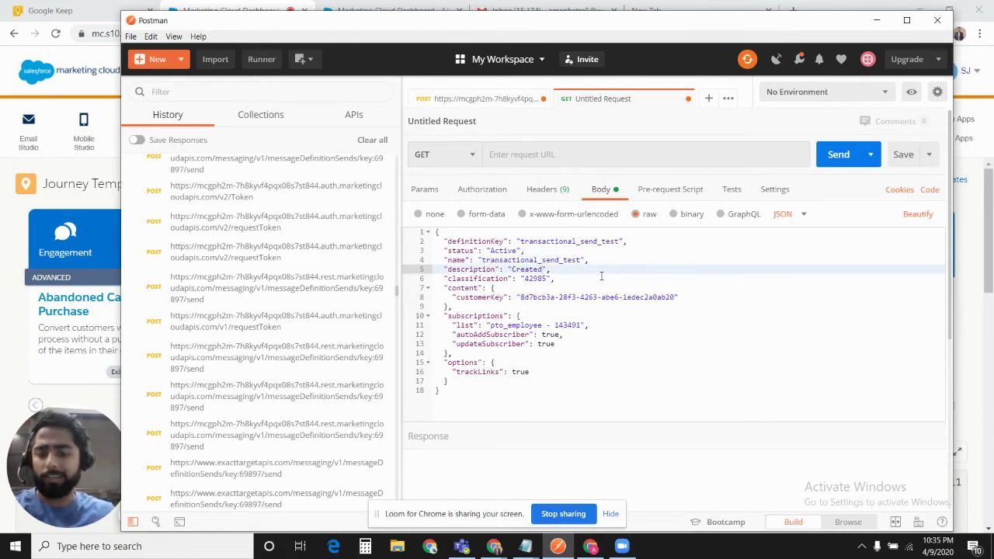
double_click(534, 279)
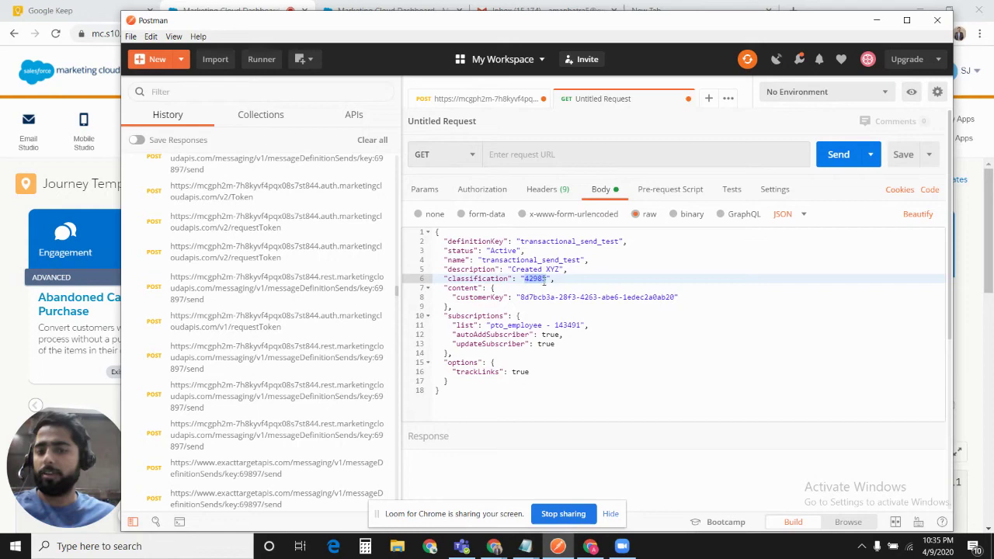
Open Email Studio's Admin Send Classifications list to find PTO's external key 42985
click(227, 5)
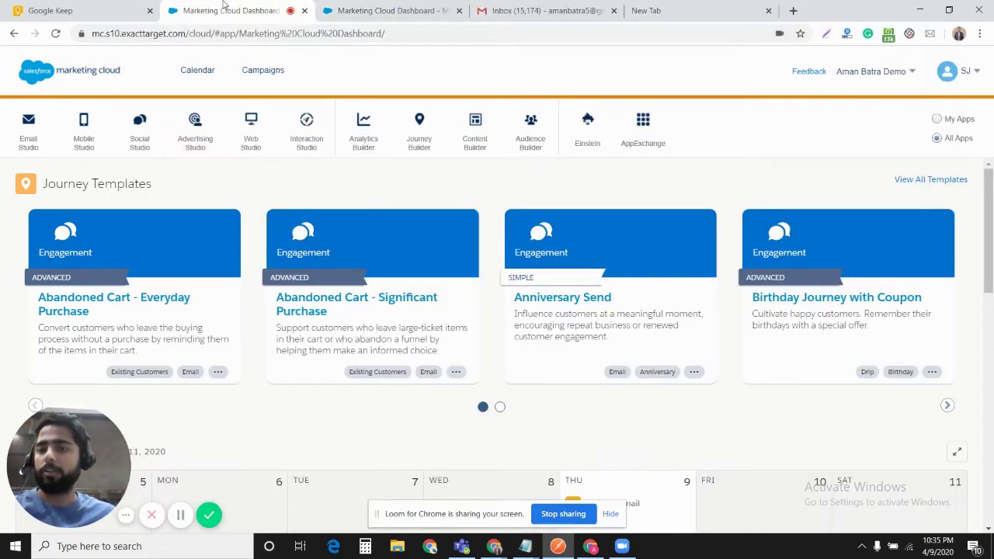
mouse_move(39, 135)
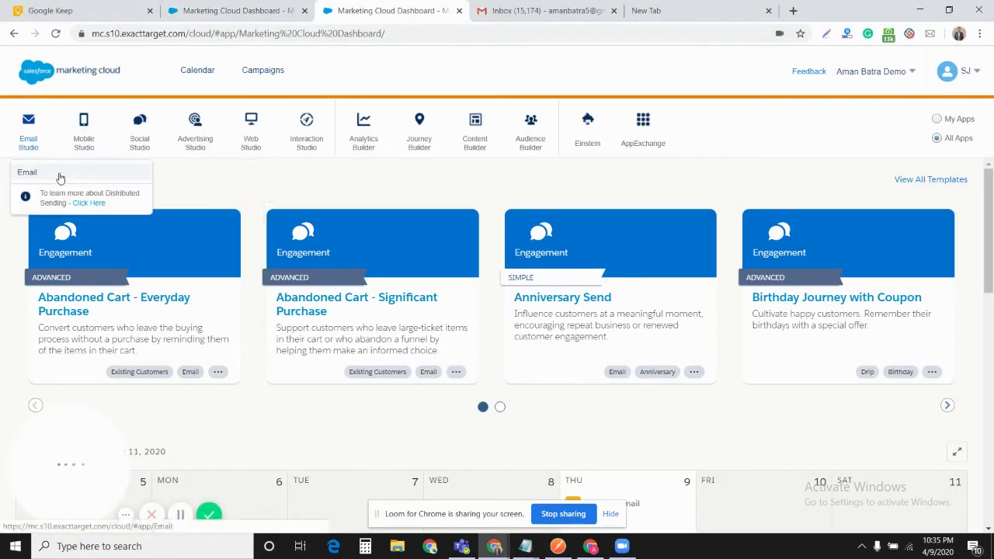
click(35, 173)
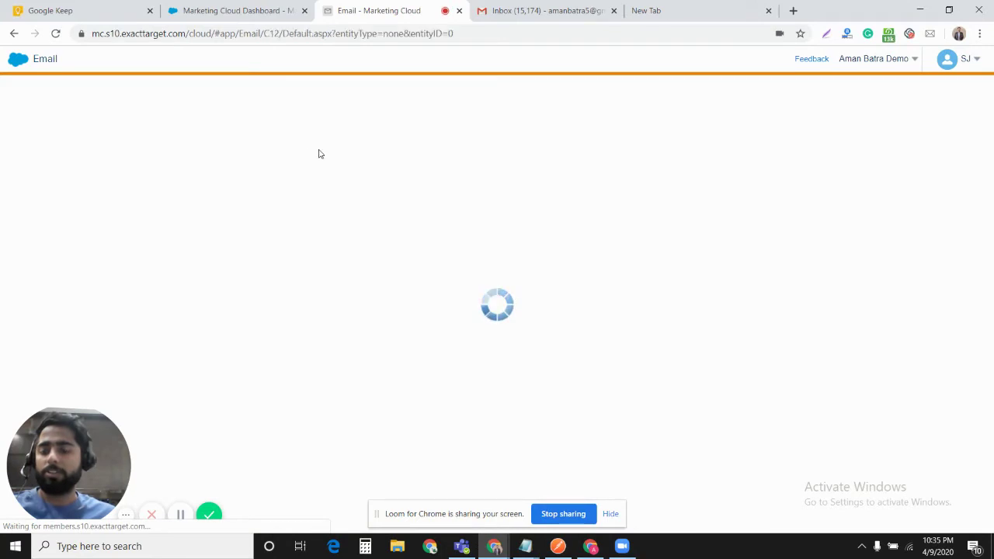
click(483, 61)
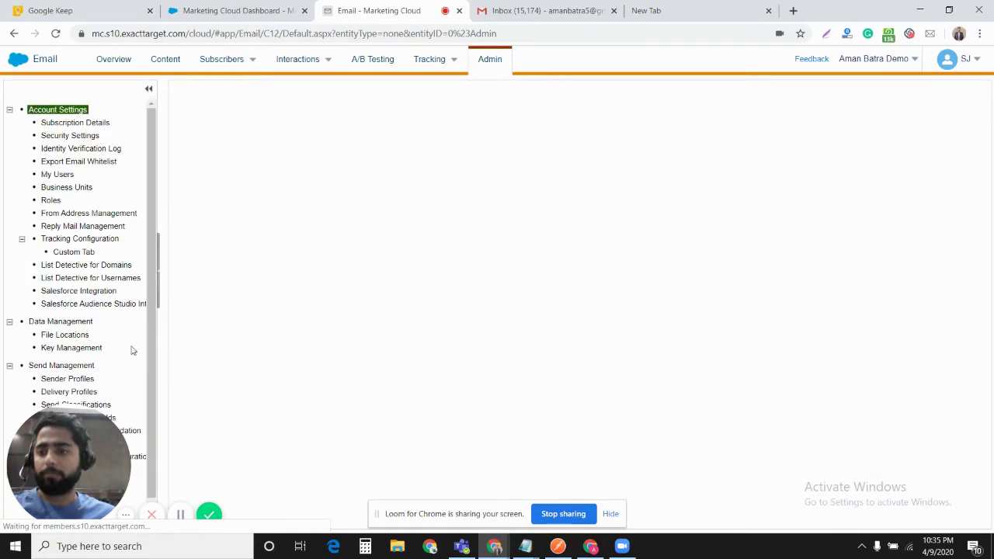
scroll(117, 365, down, 1)
click(104, 393)
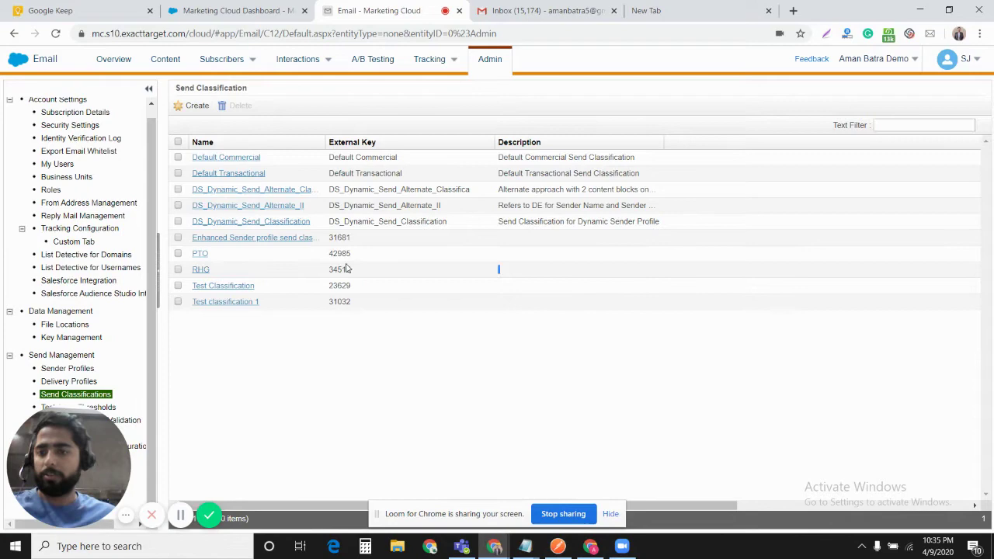
drag(350, 268, 329, 273)
Review the body's classification 42985, customerKey, subscription list, autoAddSubscriber, updateSubscriber and trackLinks values
click(557, 546)
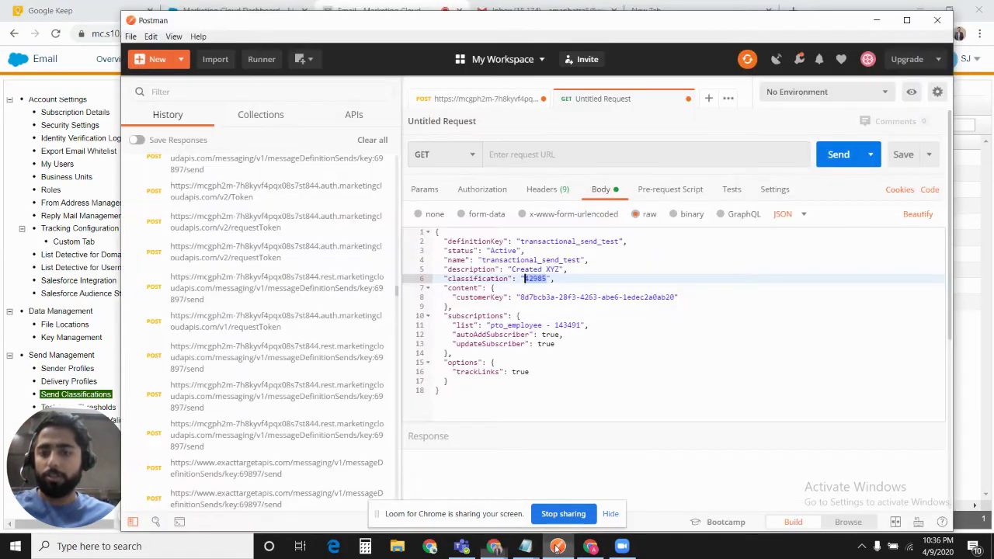
double_click(545, 279)
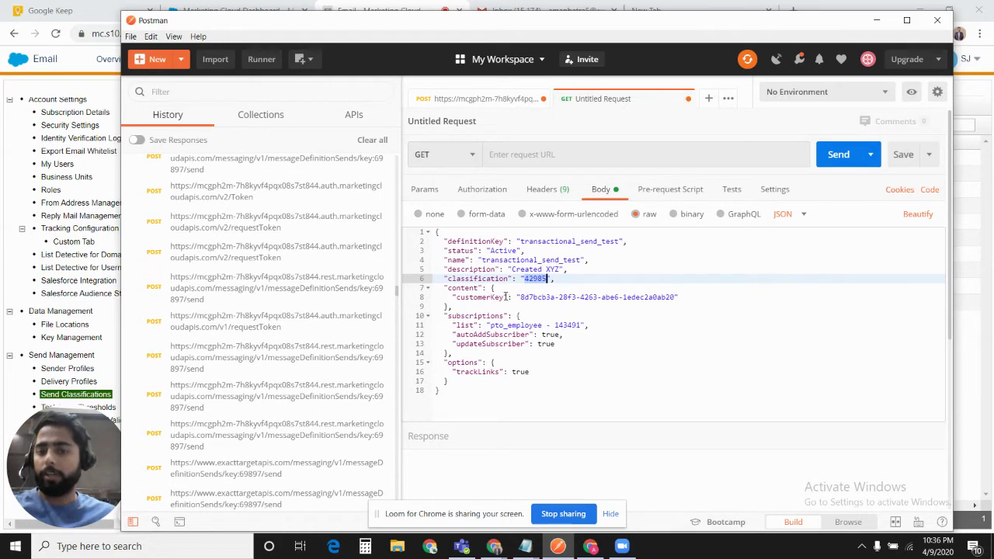
drag(520, 297, 676, 300)
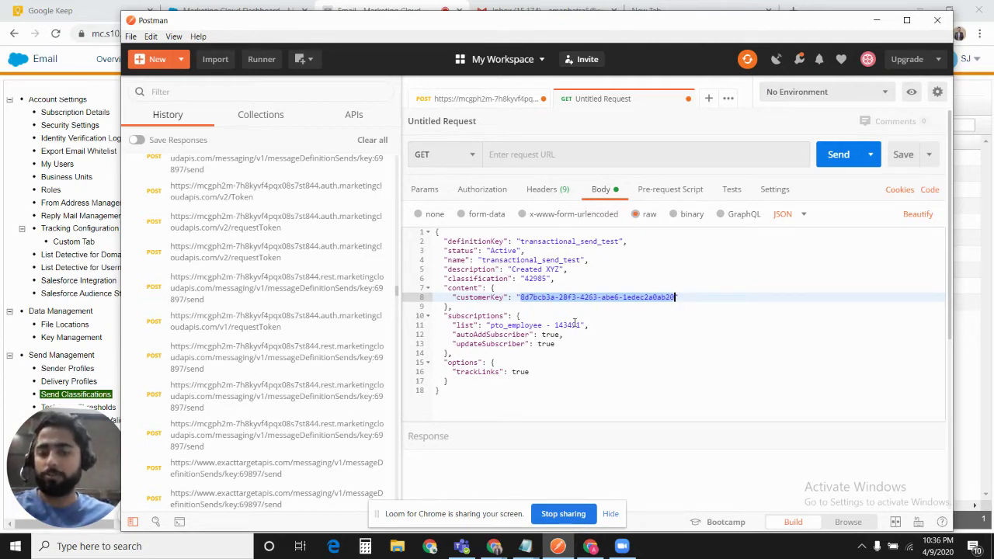
drag(476, 316, 582, 326)
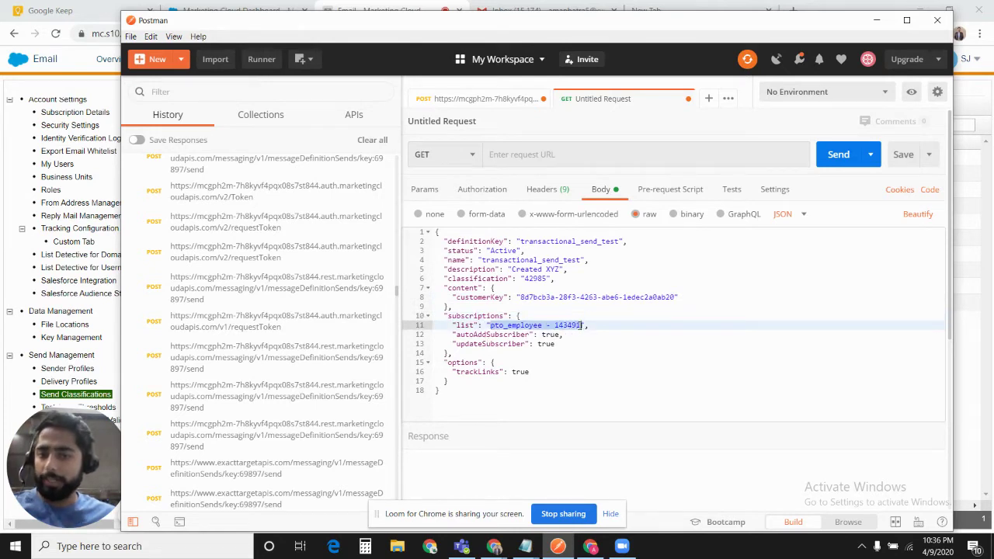
click(490, 326)
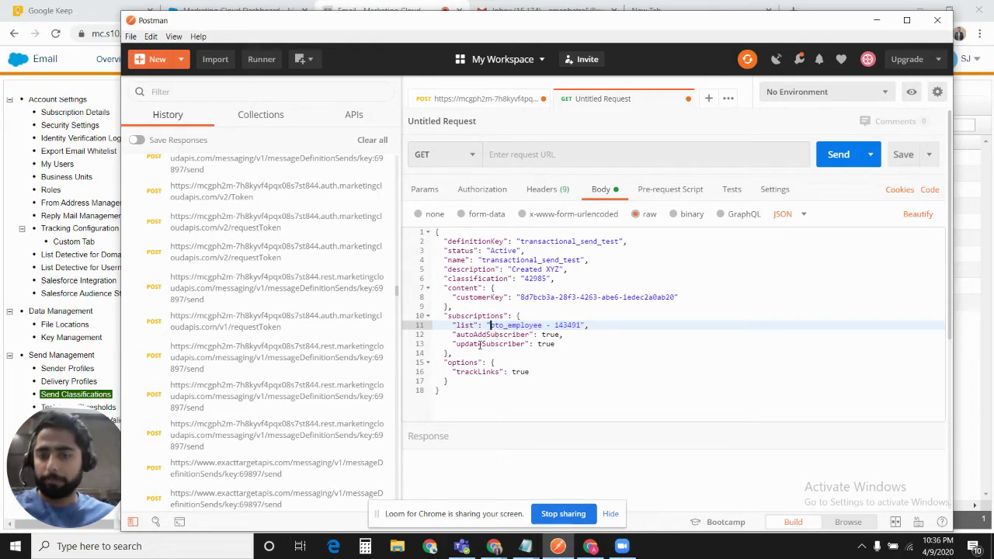
double_click(477, 335)
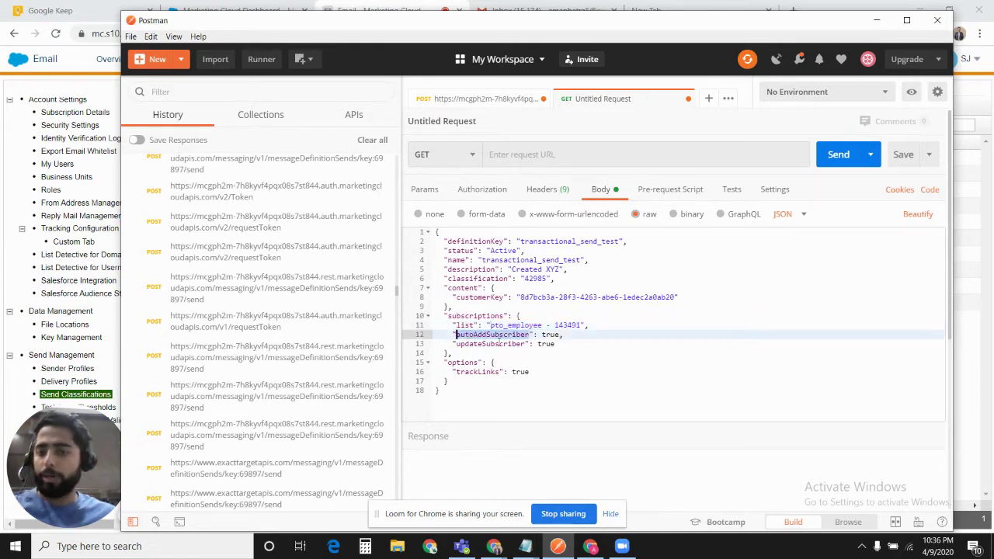
double_click(545, 335)
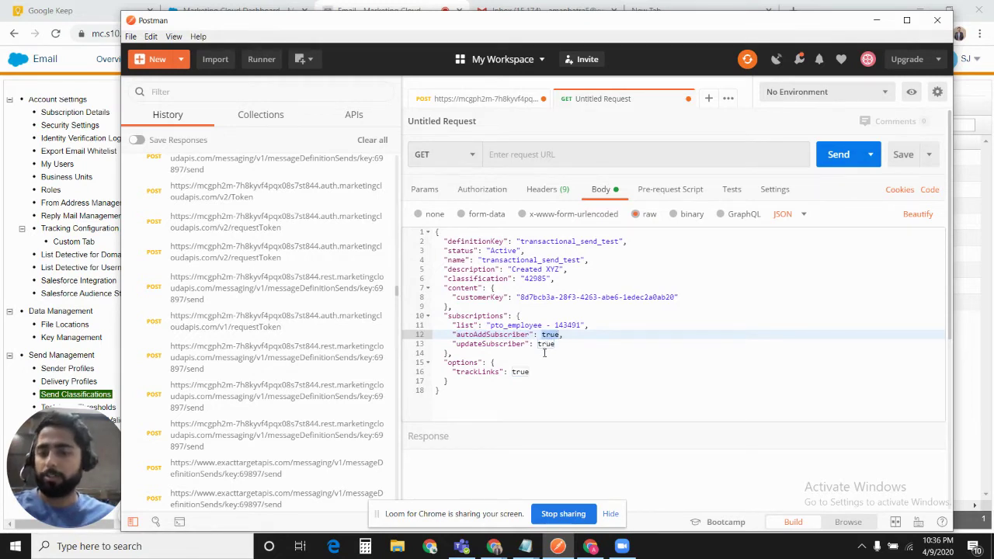
double_click(475, 344)
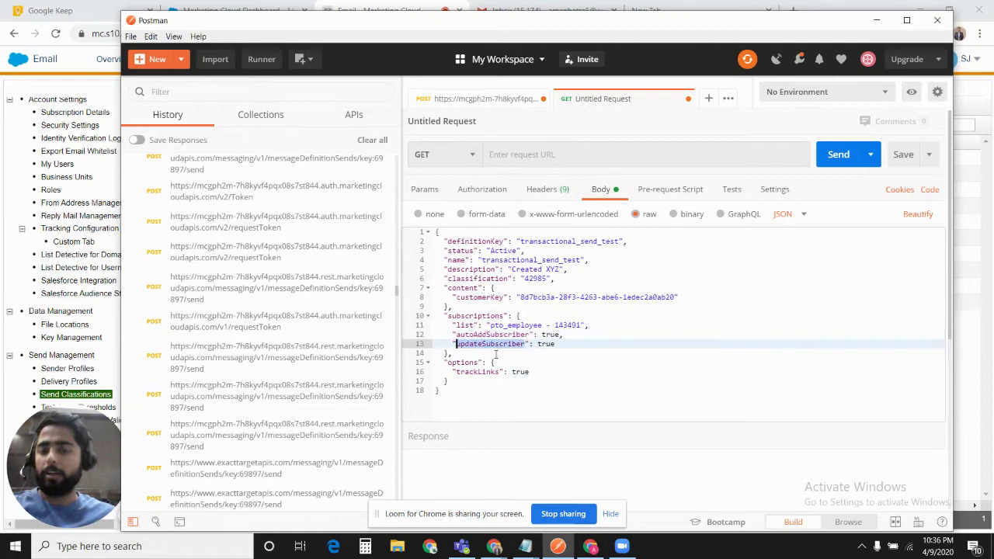
click(547, 344)
double_click(546, 344)
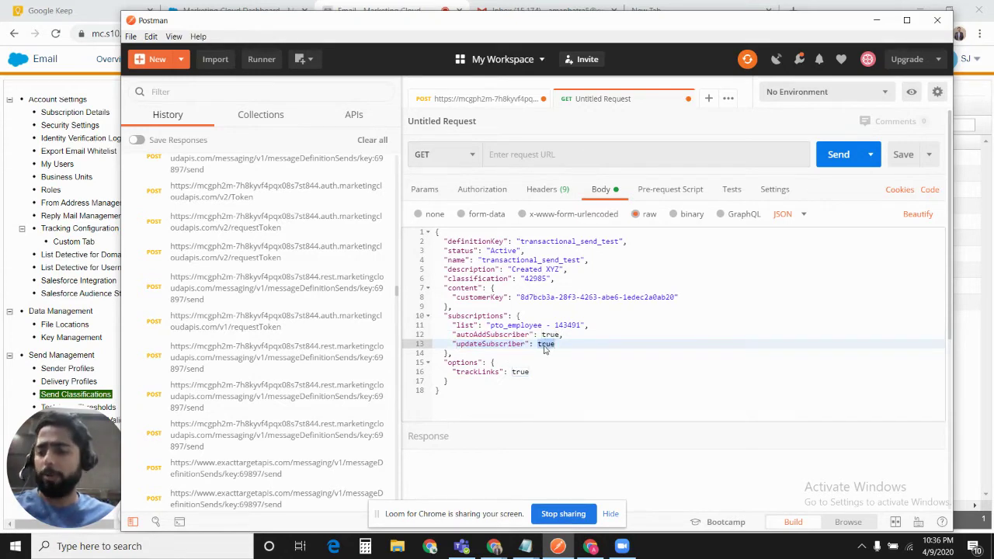
double_click(525, 372)
double_click(477, 372)
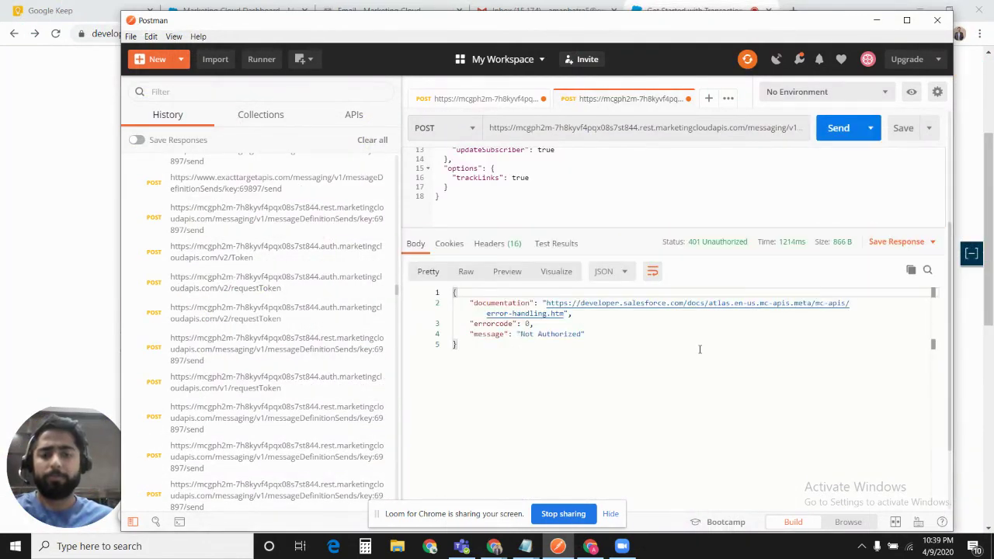
Copy the access_token value from the token request's response
key(ctrl+shift+Tab)
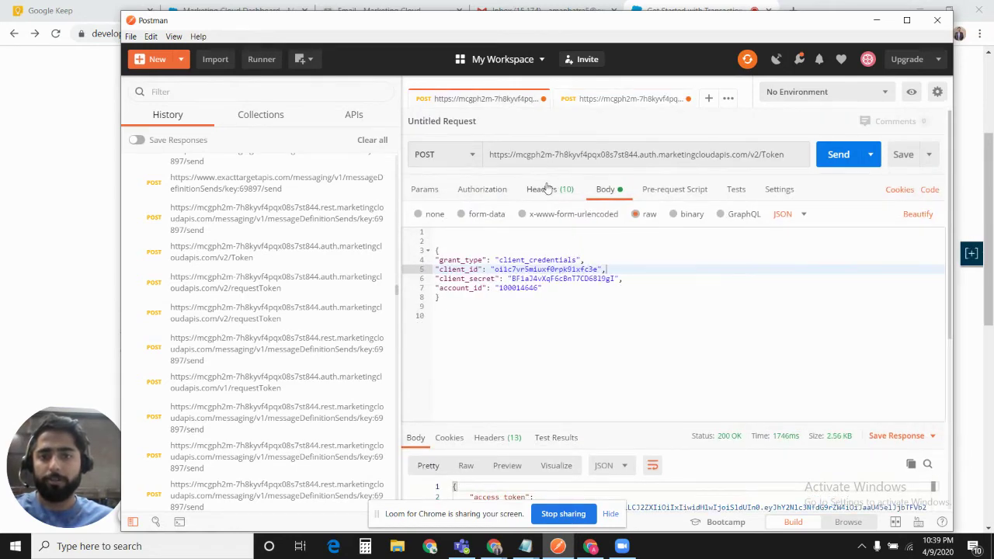
click(546, 190)
key(ctrl+Tab)
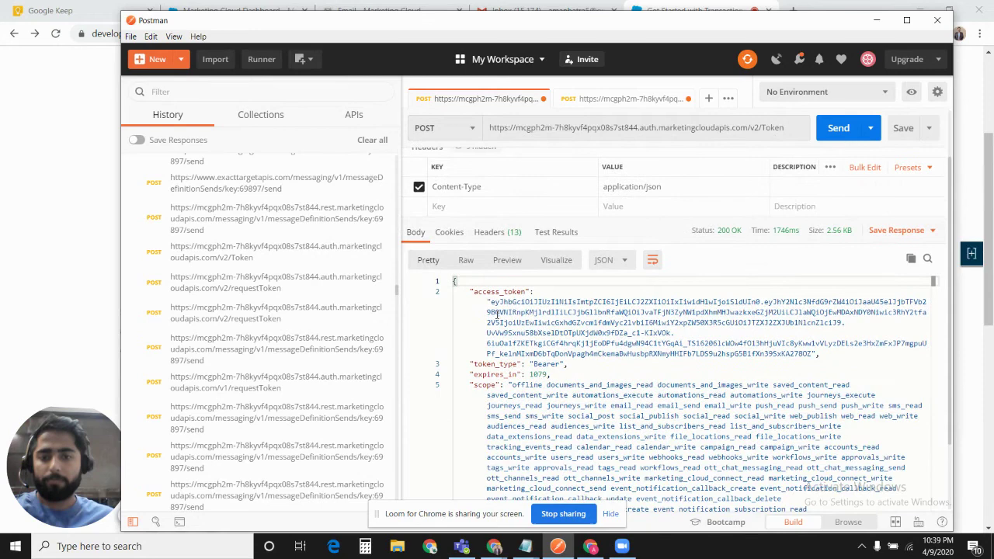
key(ctrl+shift+Tab)
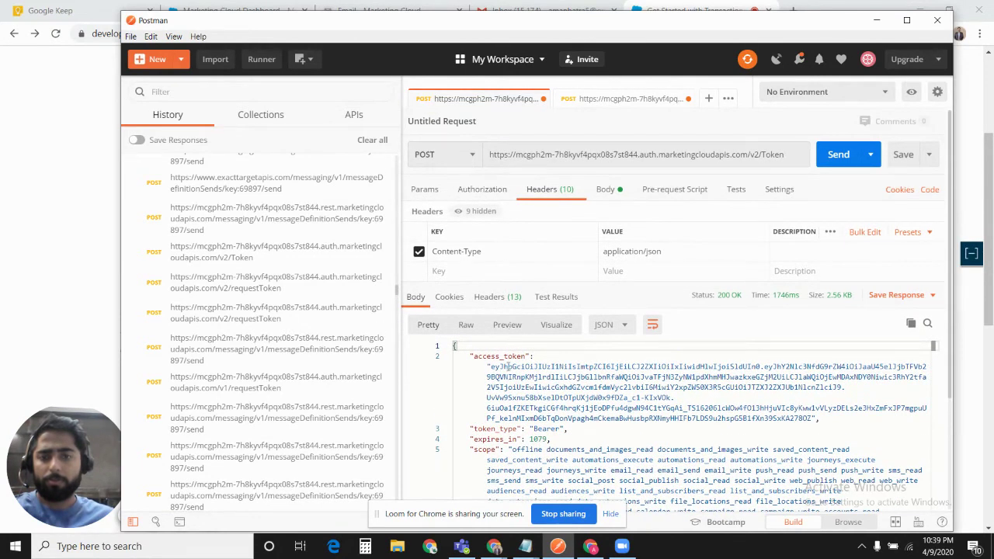
drag(491, 367, 809, 419)
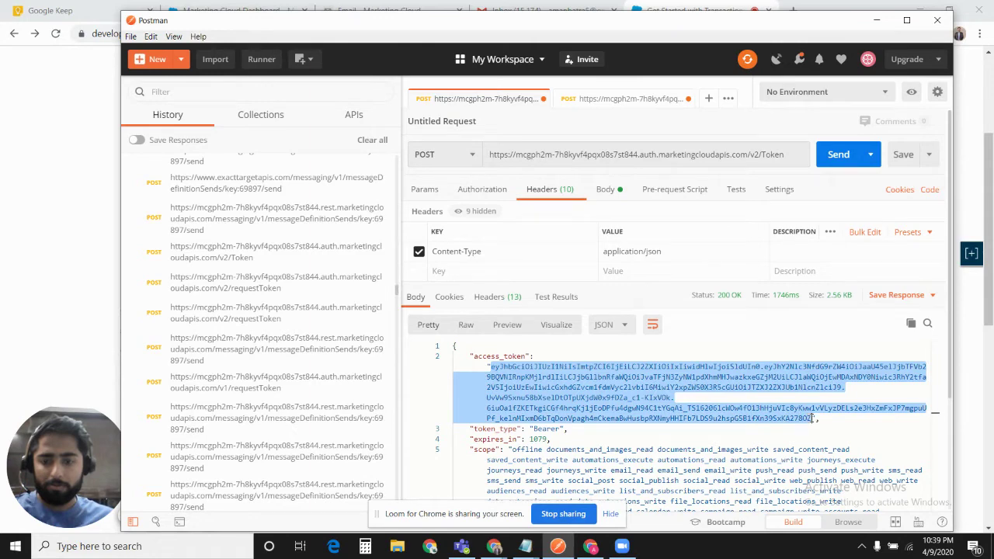
Add an Authorization header of Bearer plus the token to the send-definition request
click(633, 99)
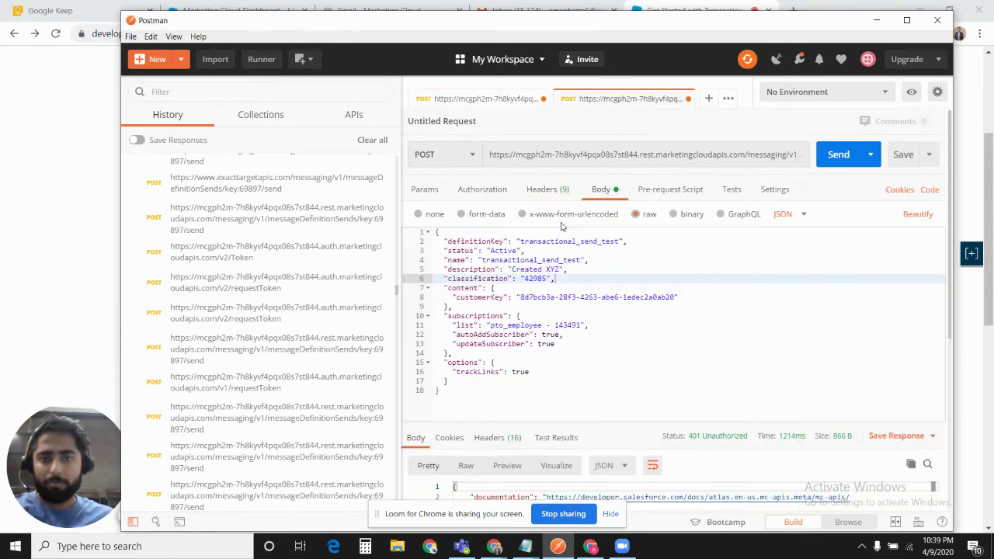
click(541, 189)
text(A)
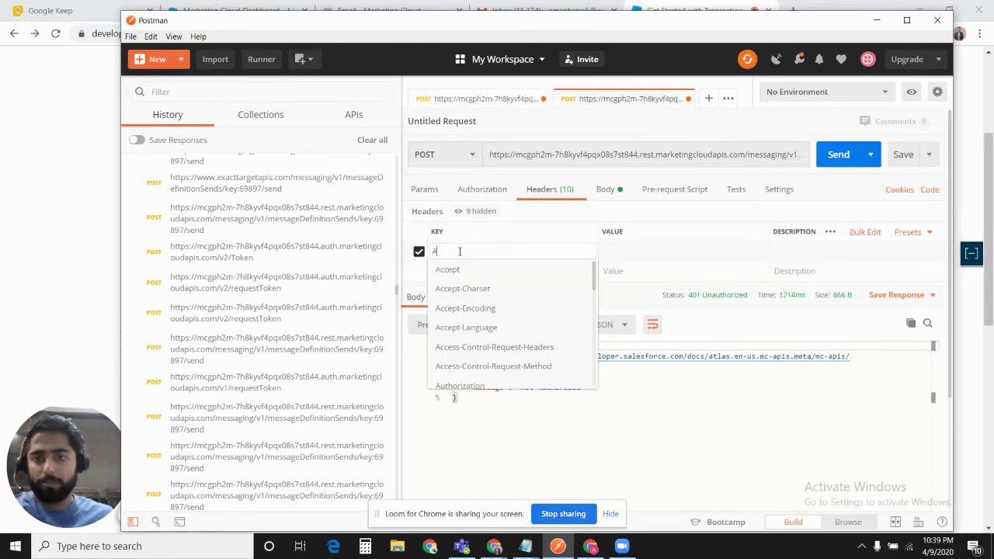
text(uth)
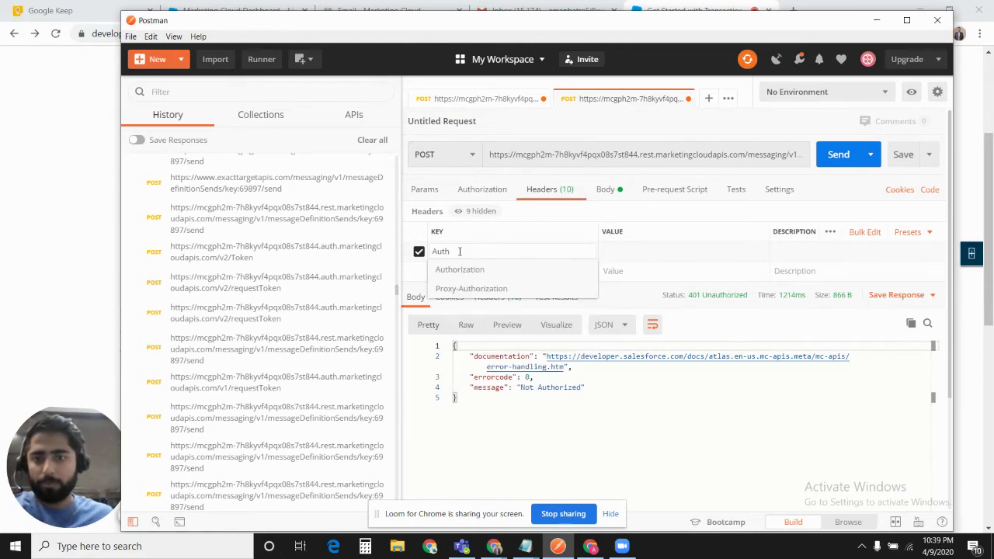
click(460, 270)
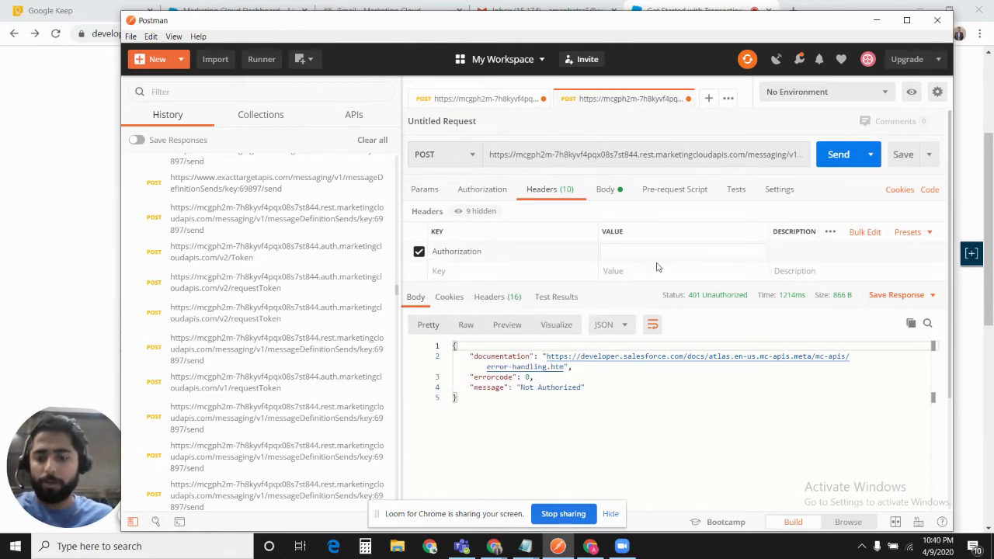
text(Bearer)
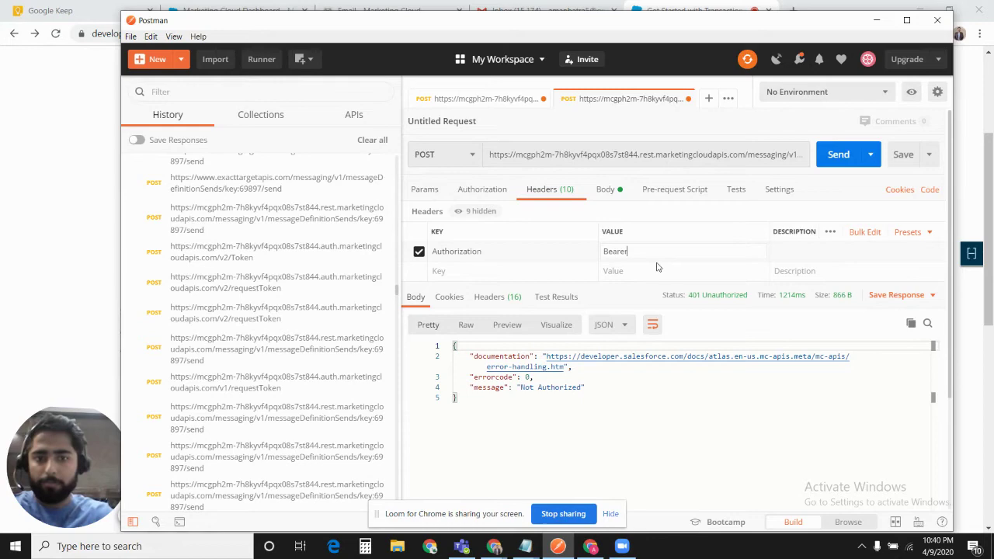
key(ctrl+v)
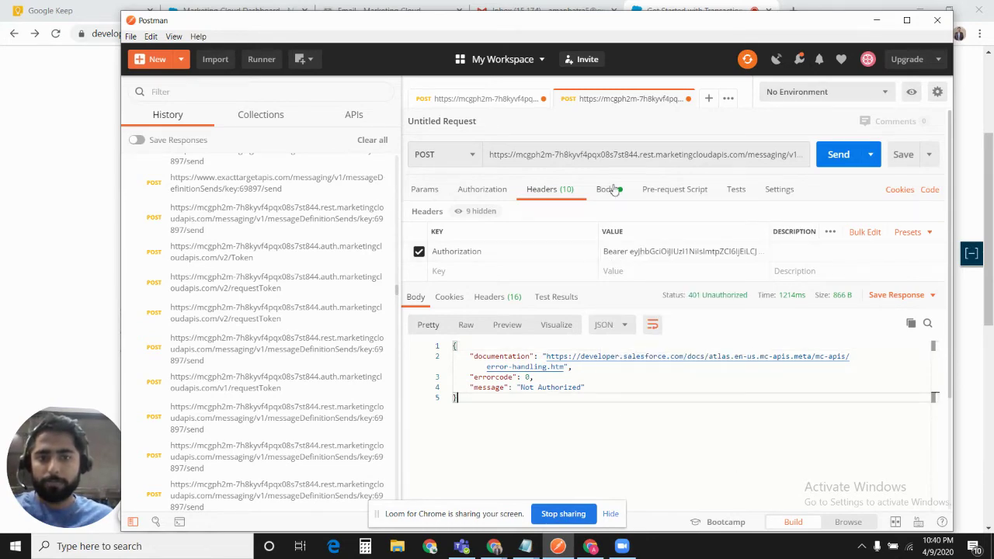
click(607, 190)
Send the definition and review the 201 Created response with classification 42985 and 'Created XYZ'
click(833, 161)
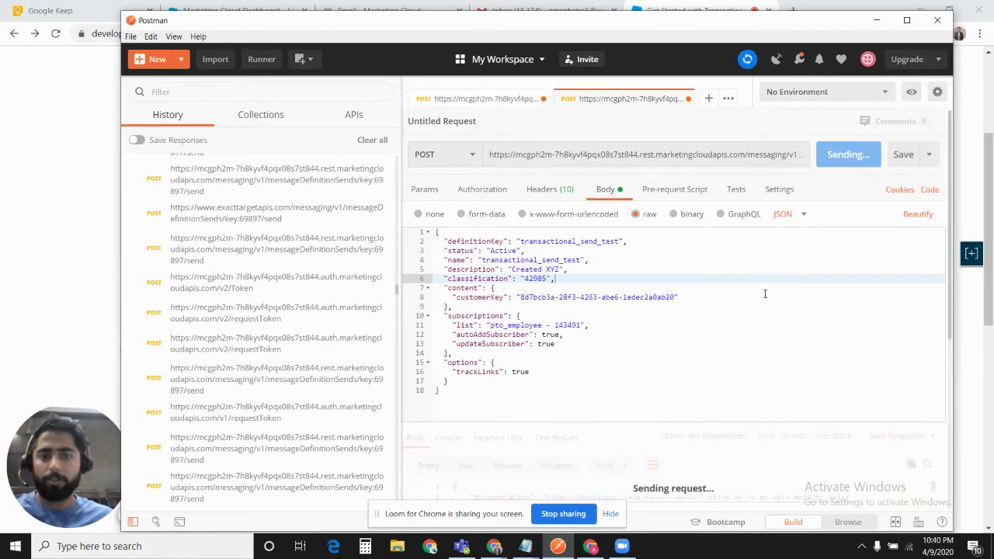
scroll(764, 294, down, 2)
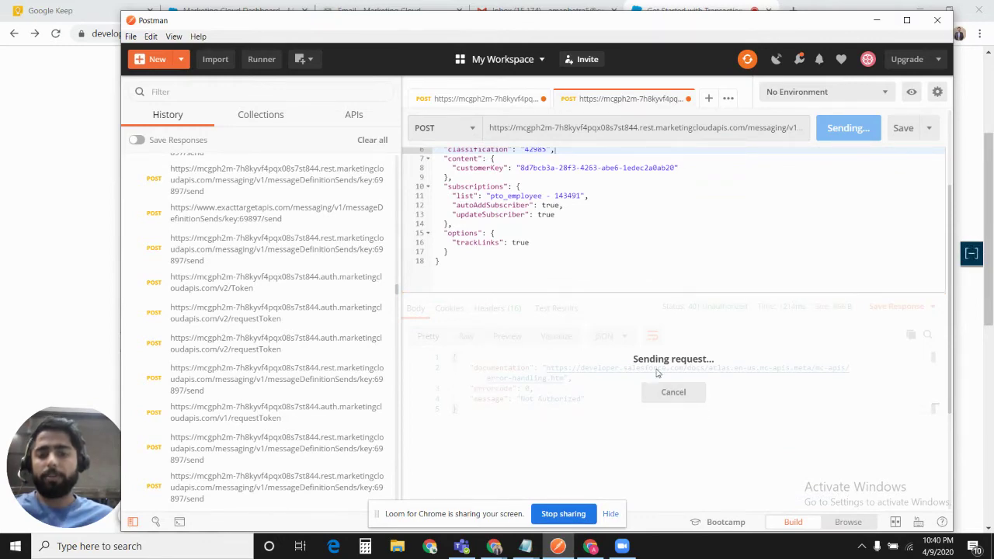
scroll(590, 365, down, 1)
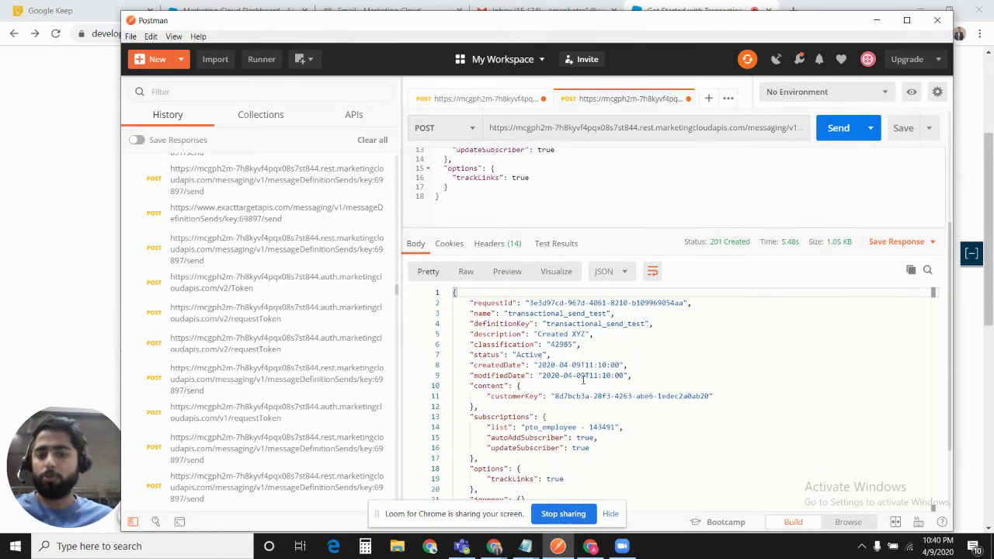
double_click(560, 344)
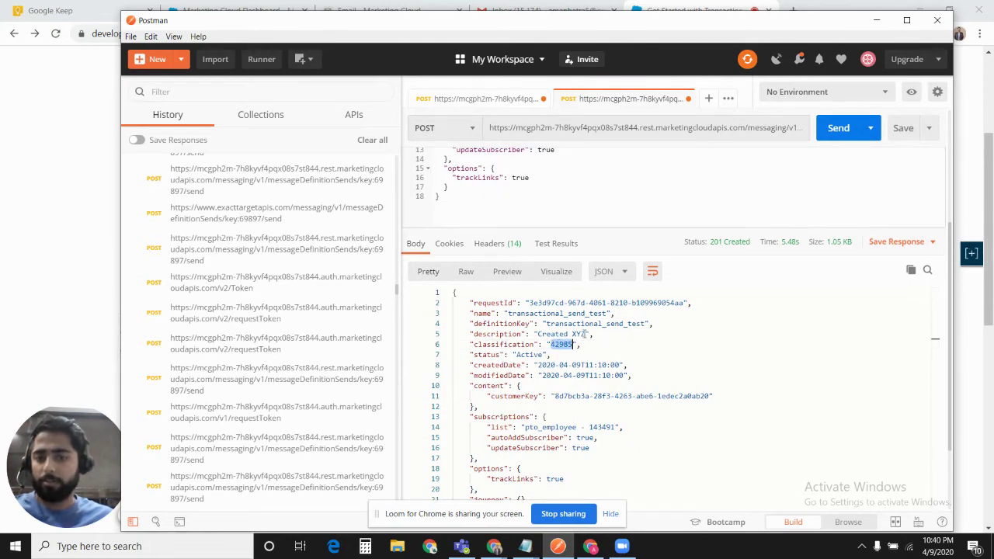
click(585, 334)
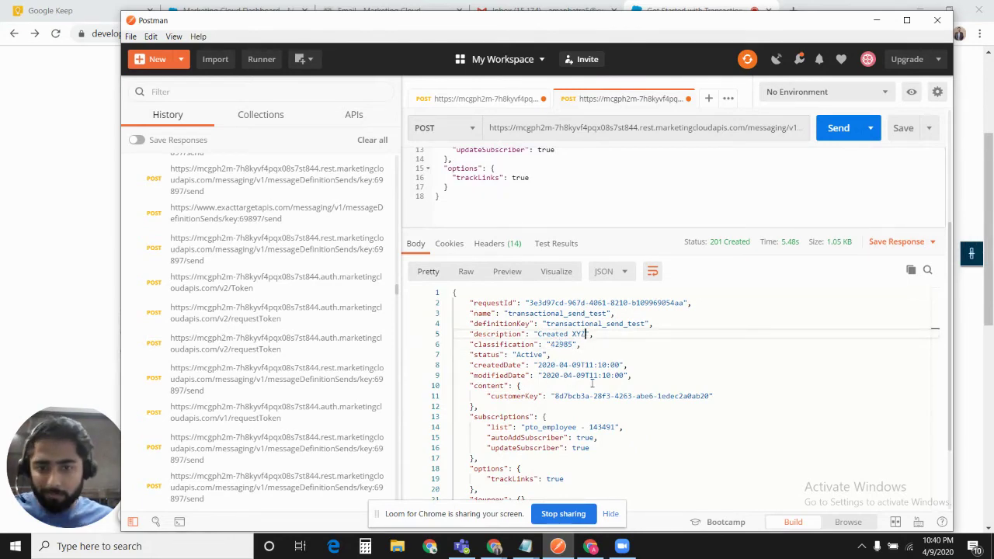
scroll(599, 386, down, 2)
scroll(598, 386, up, 3)
scroll(592, 393, down, 2)
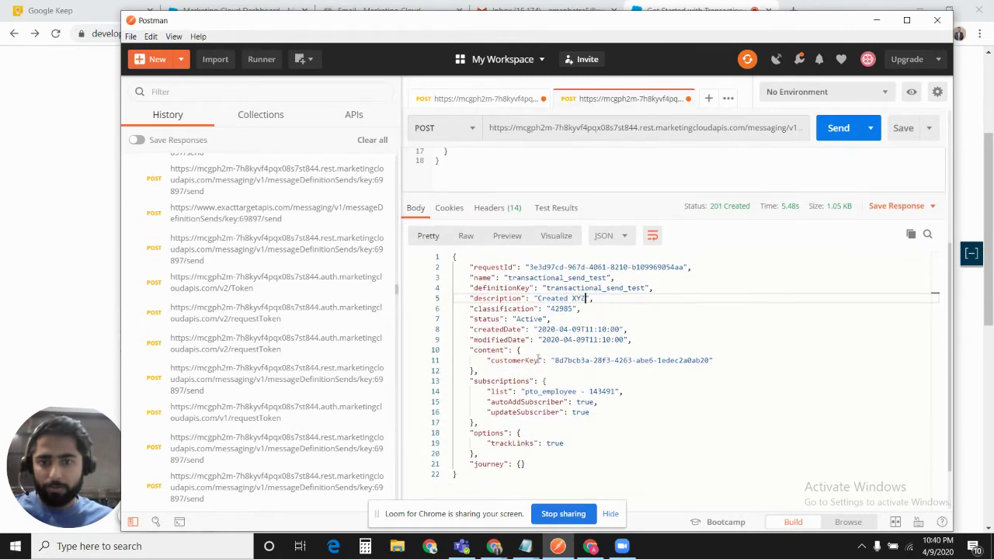
Select the returned definitionKey value transactional_send_test
drag(528, 267, 659, 267)
scroll(546, 354, up, 2)
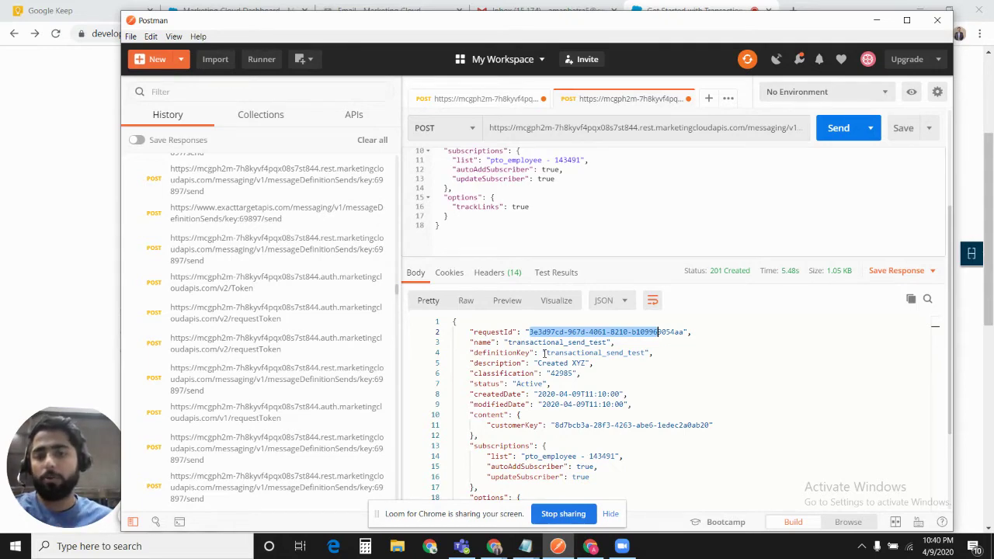
scroll(509, 244, up, 5)
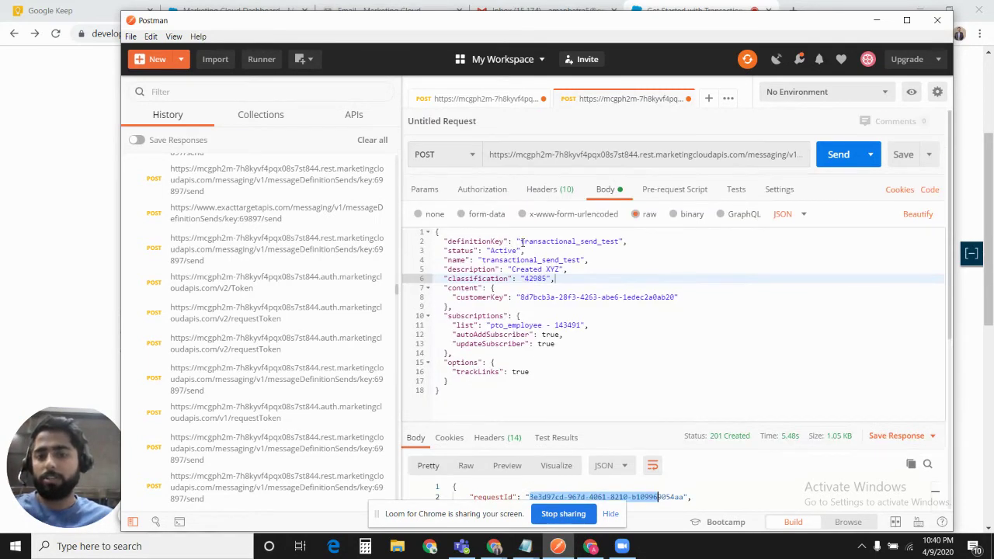
drag(521, 242, 620, 242)
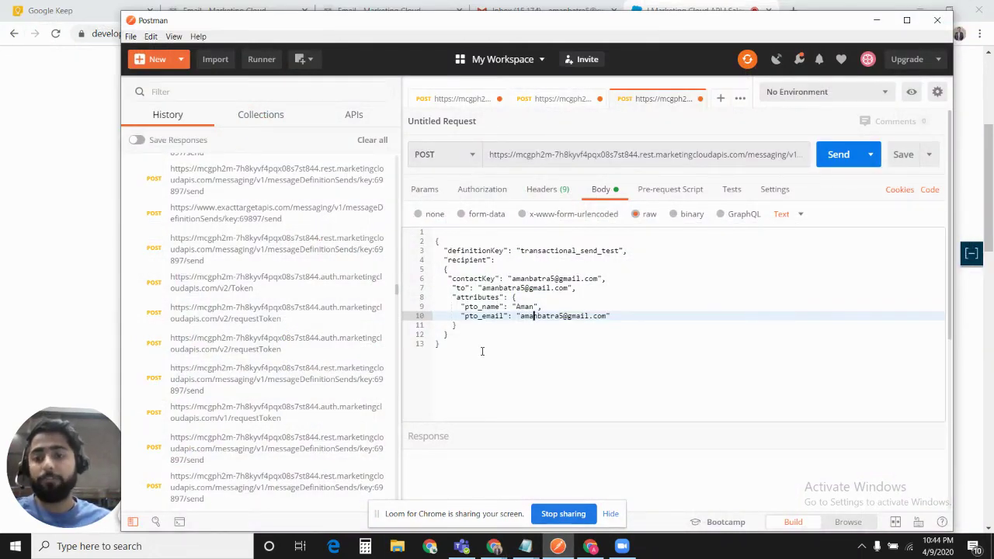
click(492, 345)
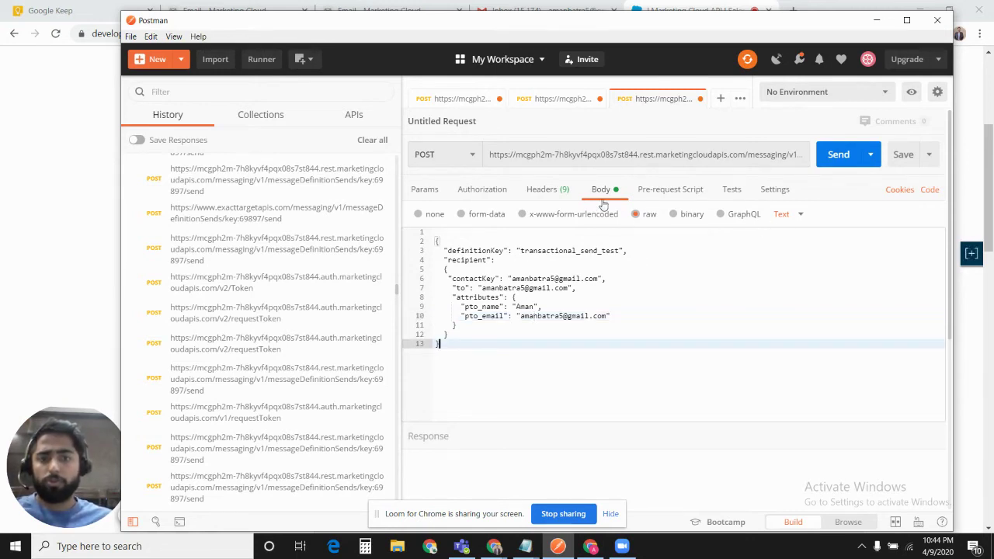
click(800, 221)
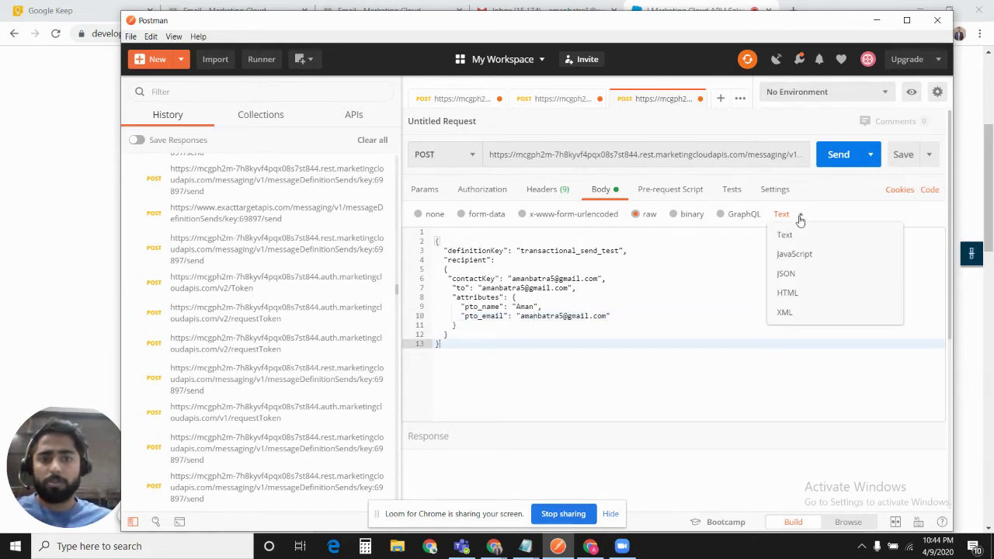
click(796, 274)
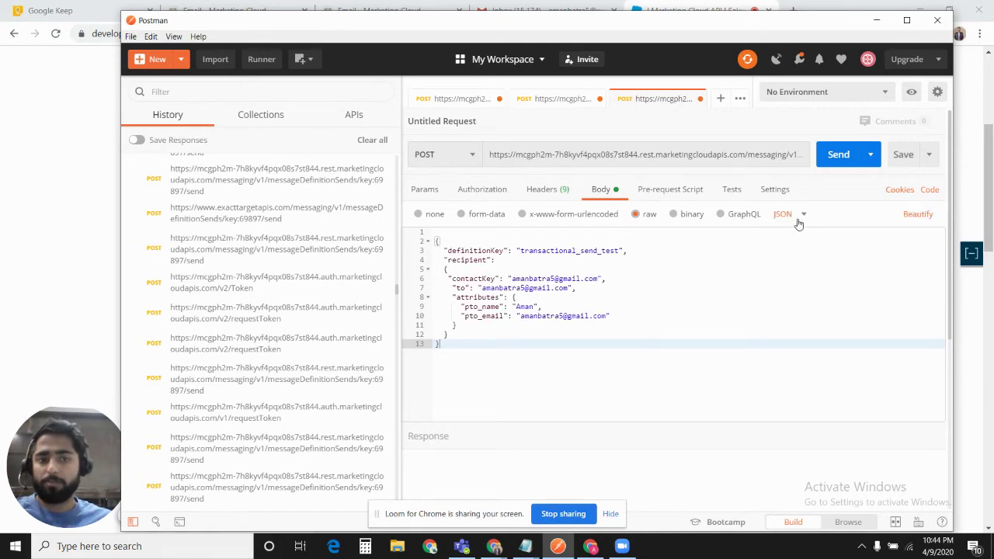
click(515, 166)
click(792, 172)
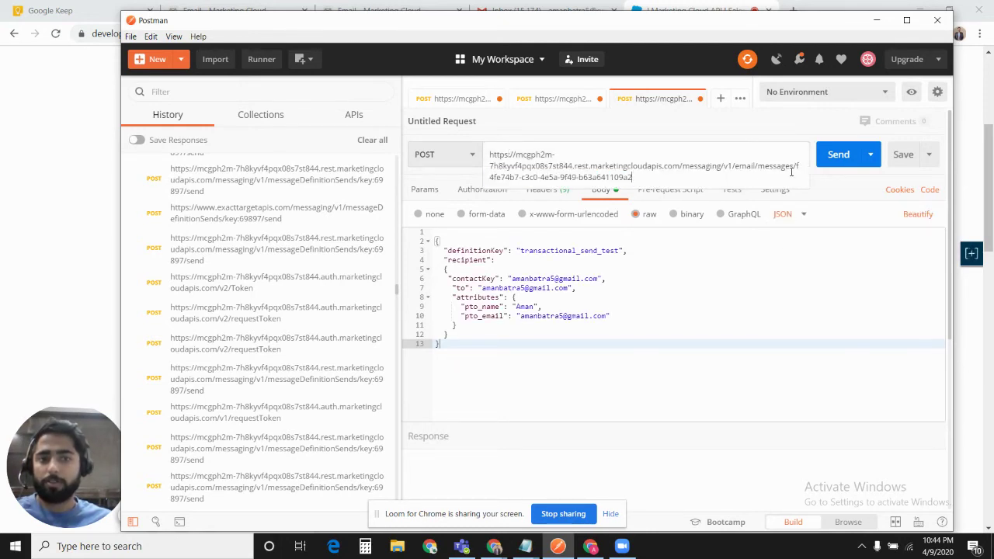
double_click(536, 166)
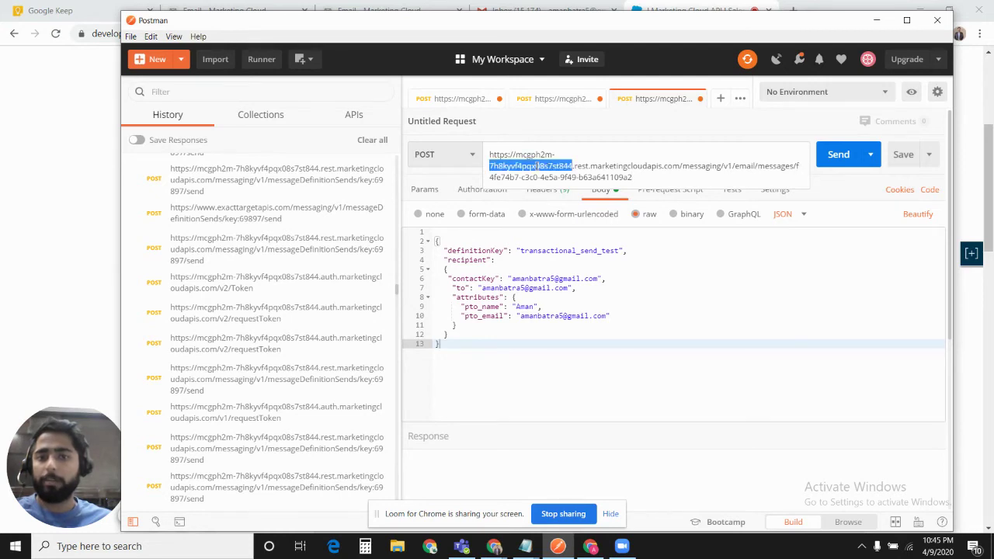
click(536, 166)
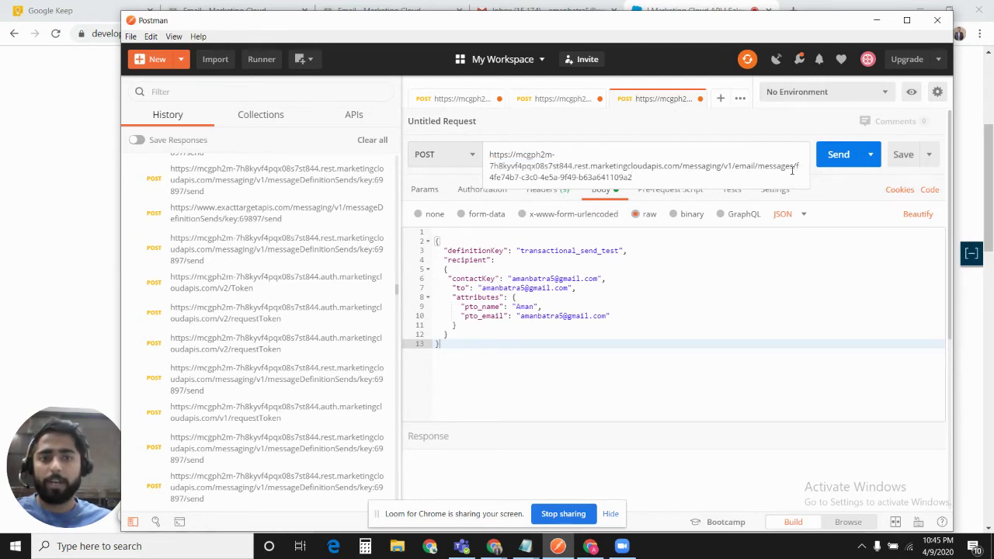
drag(797, 166, 797, 172)
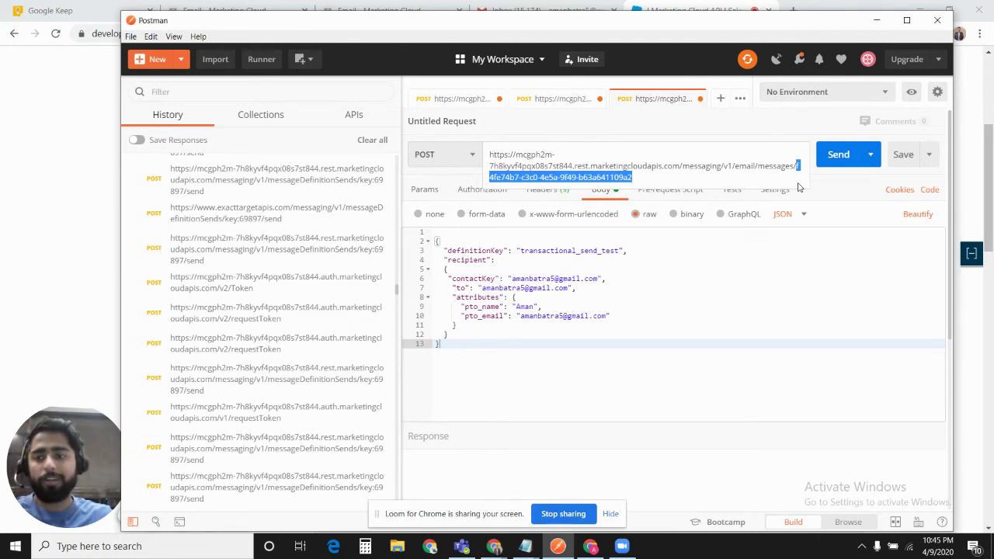
text({})
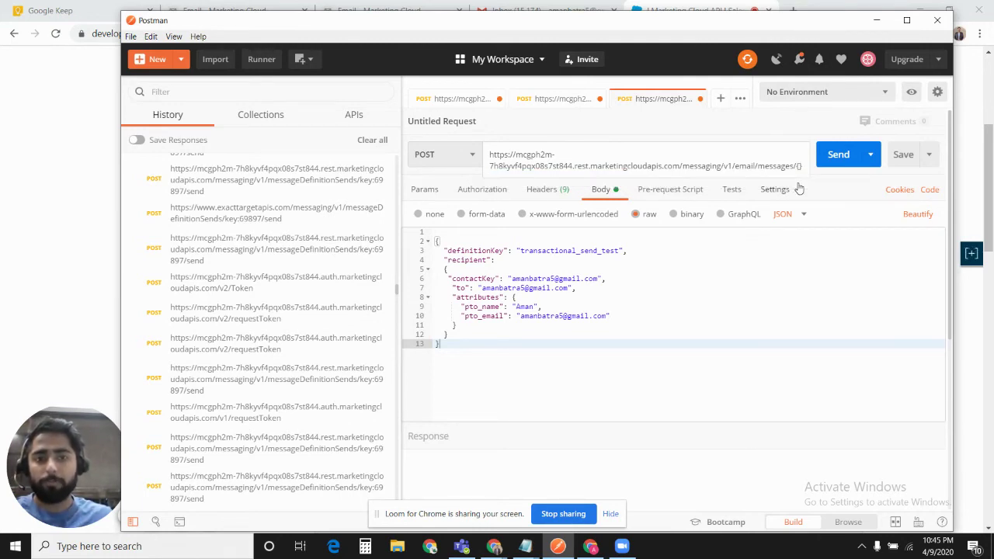
text(gu)
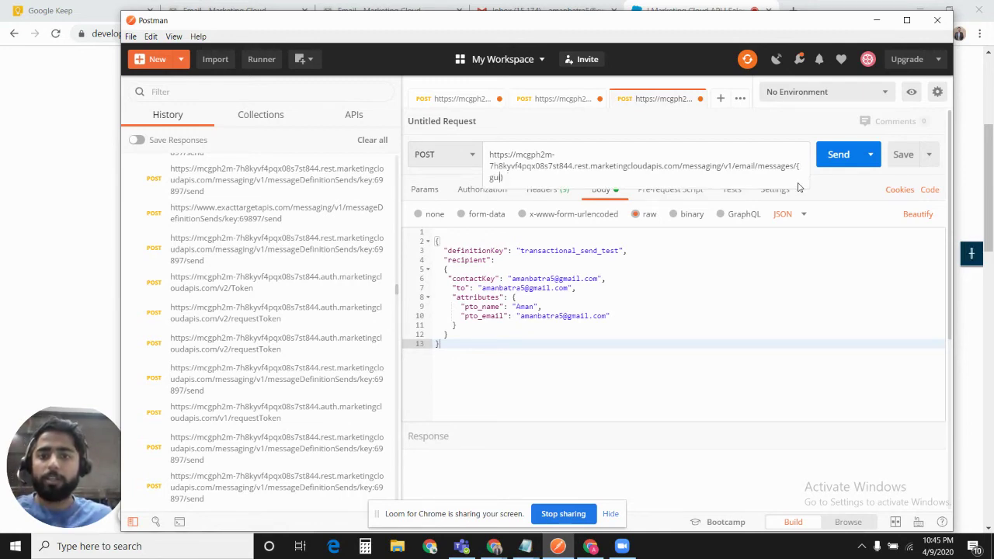
key(ctrl+z)
key(ctrl+z)
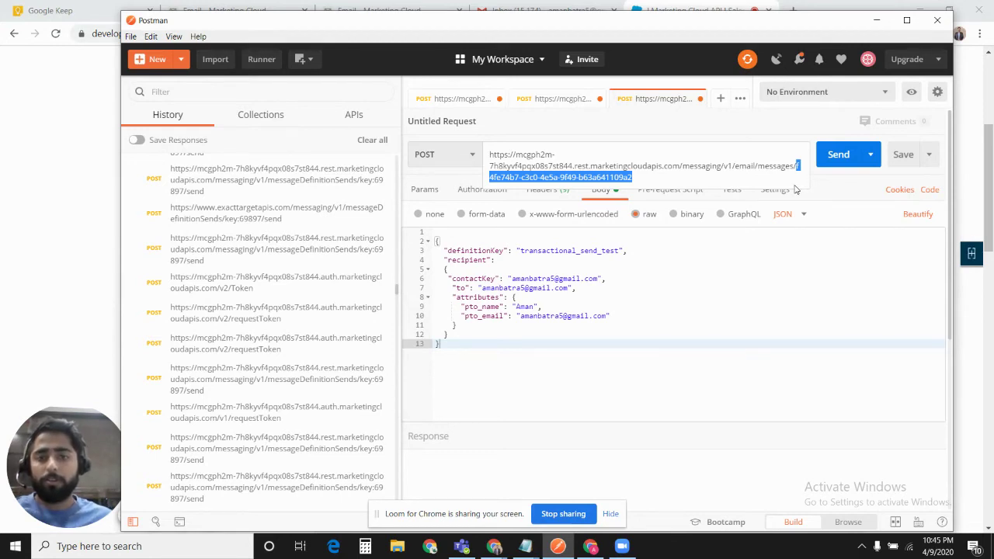
click(676, 345)
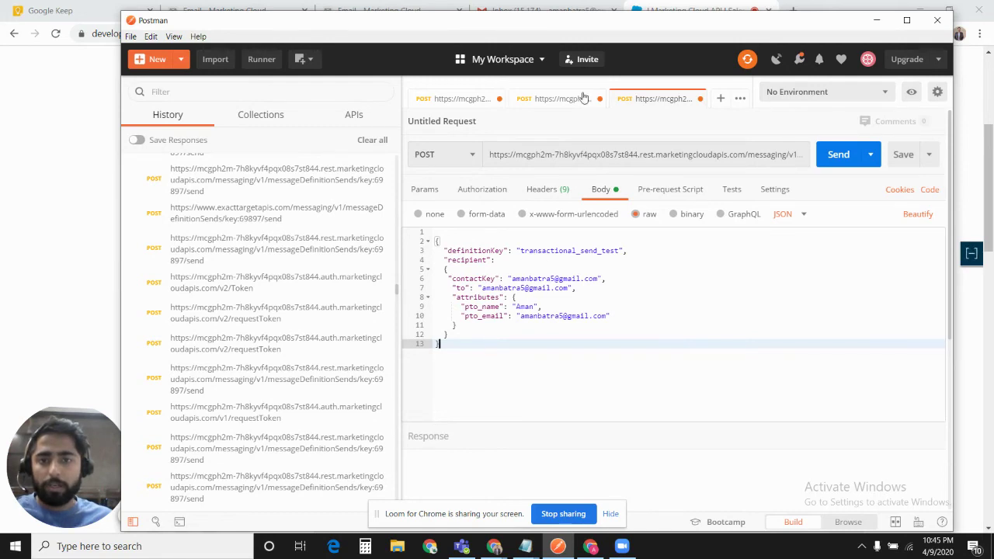
Compare the send definition with the send body's contactKey, to address and pto_name attribute
click(546, 100)
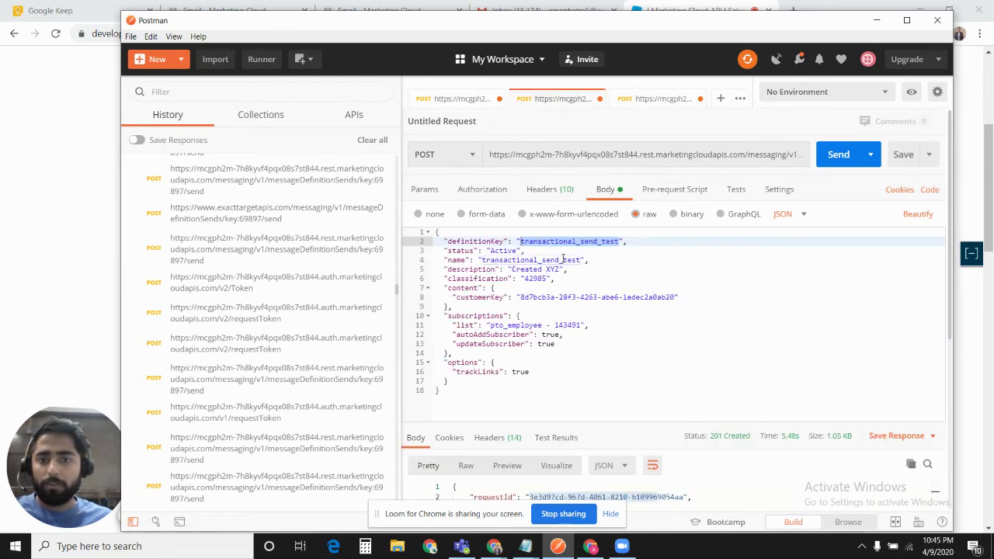
click(653, 101)
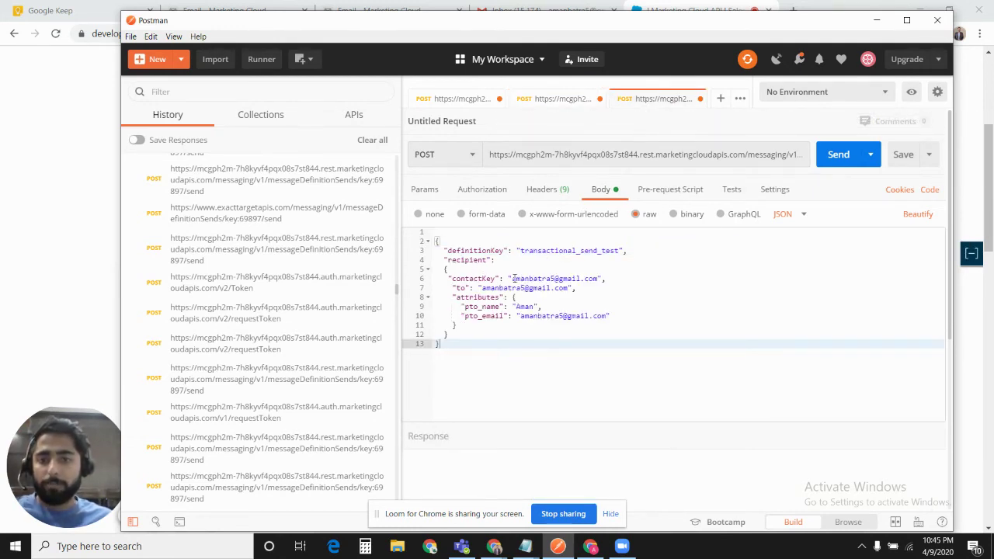
drag(512, 278, 594, 278)
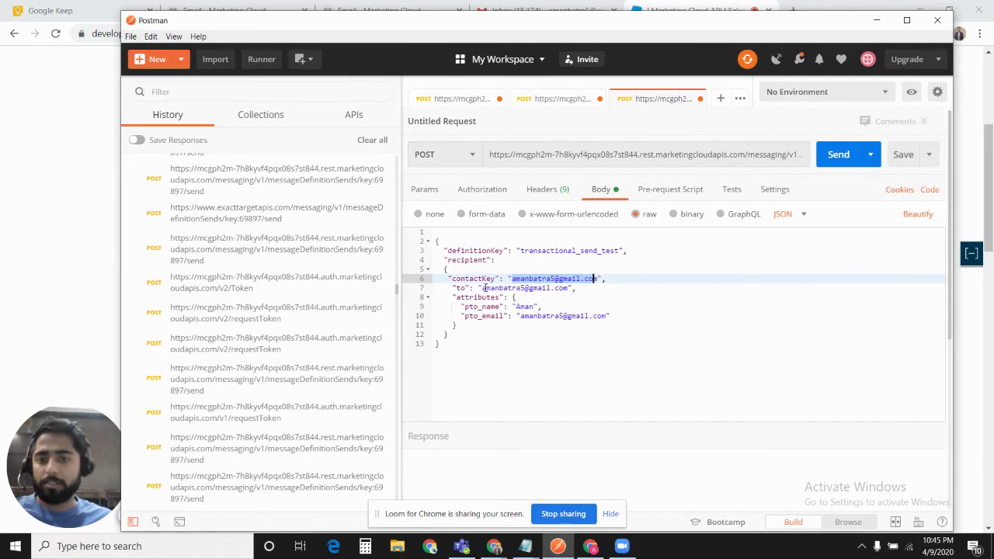
drag(483, 288, 570, 287)
drag(511, 278, 571, 287)
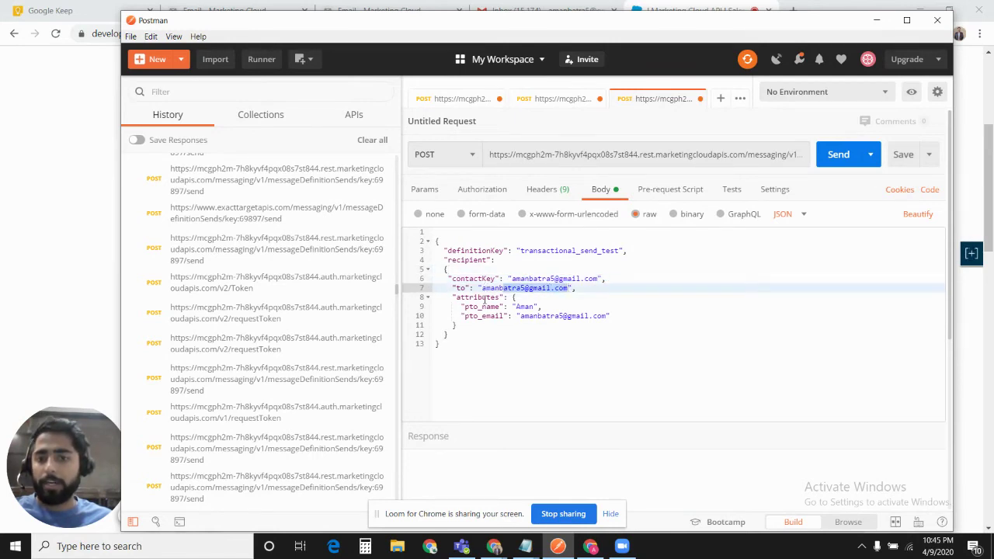
double_click(478, 307)
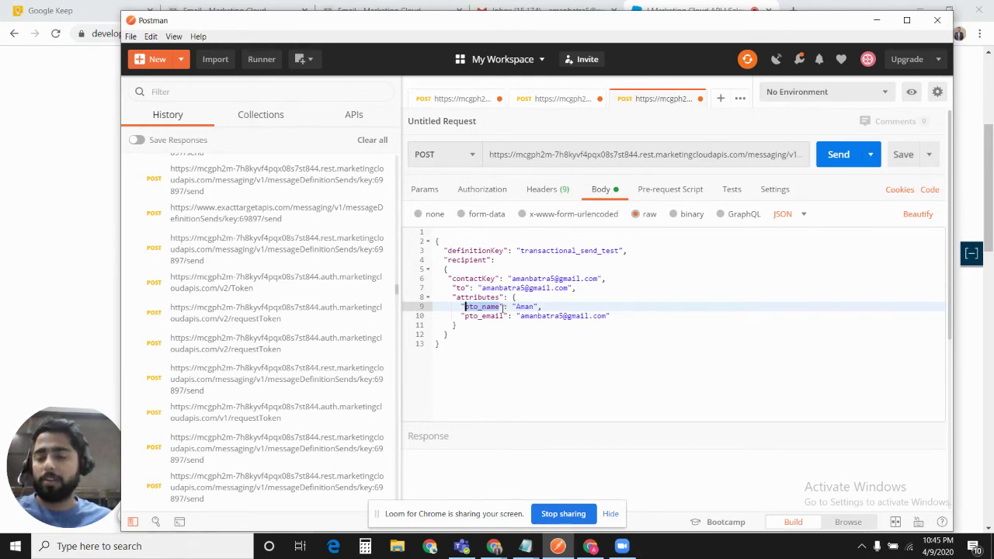
Check the definition's content customerKey against the send body's pto_email attribute and value
click(548, 100)
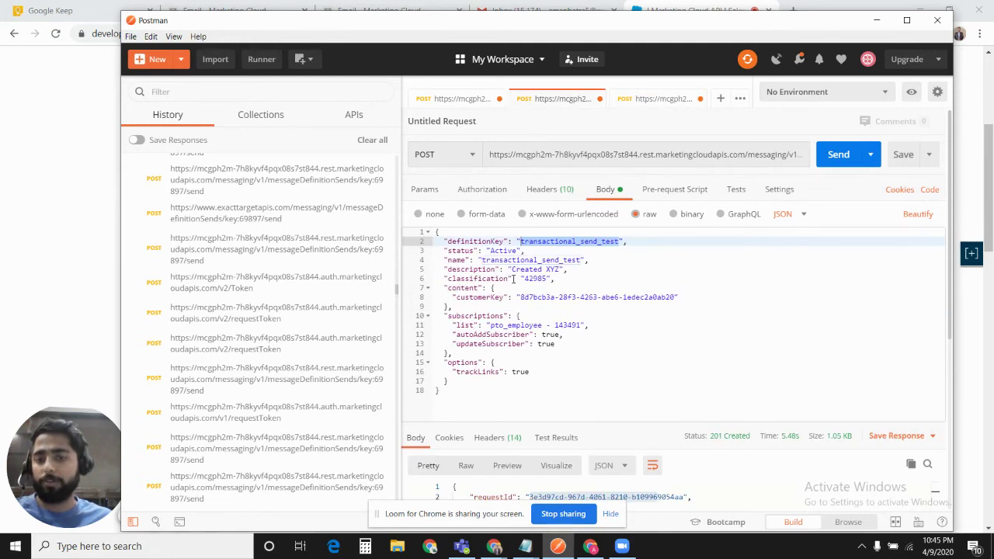
drag(520, 297, 677, 297)
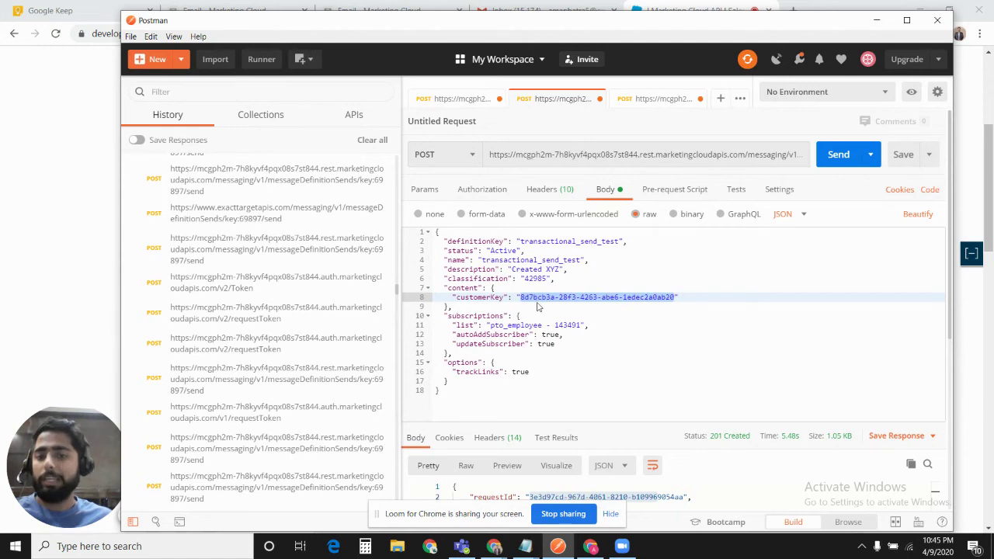
click(631, 101)
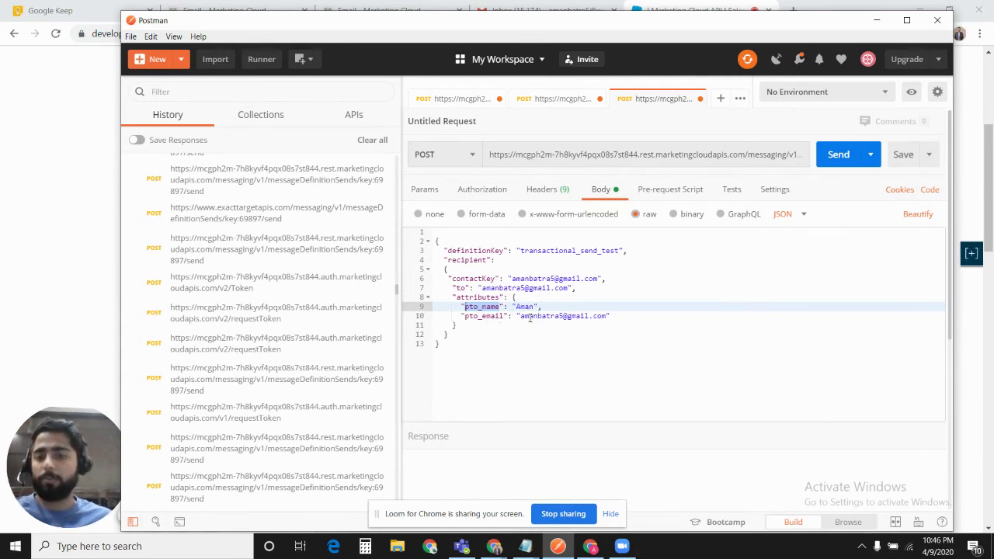
double_click(480, 316)
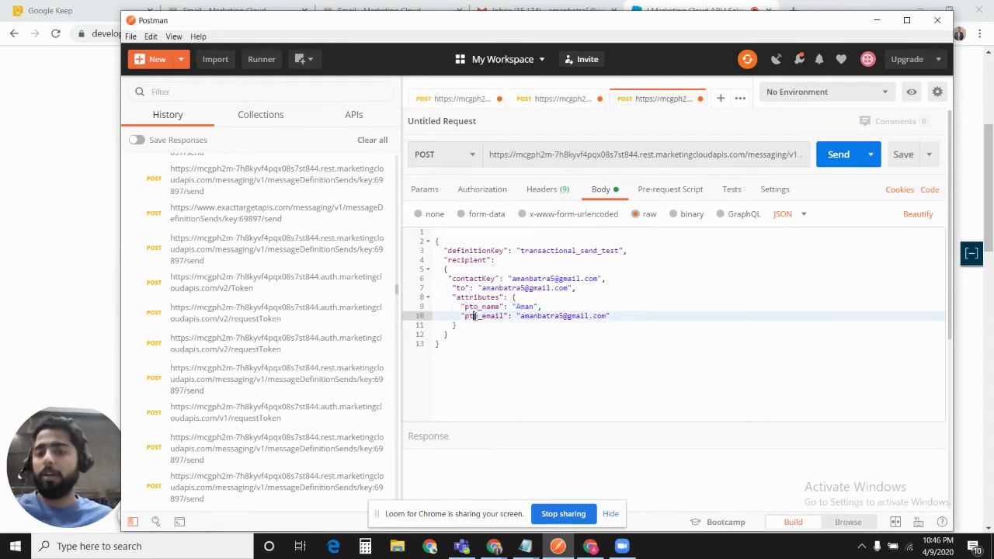
click(530, 306)
double_click(540, 316)
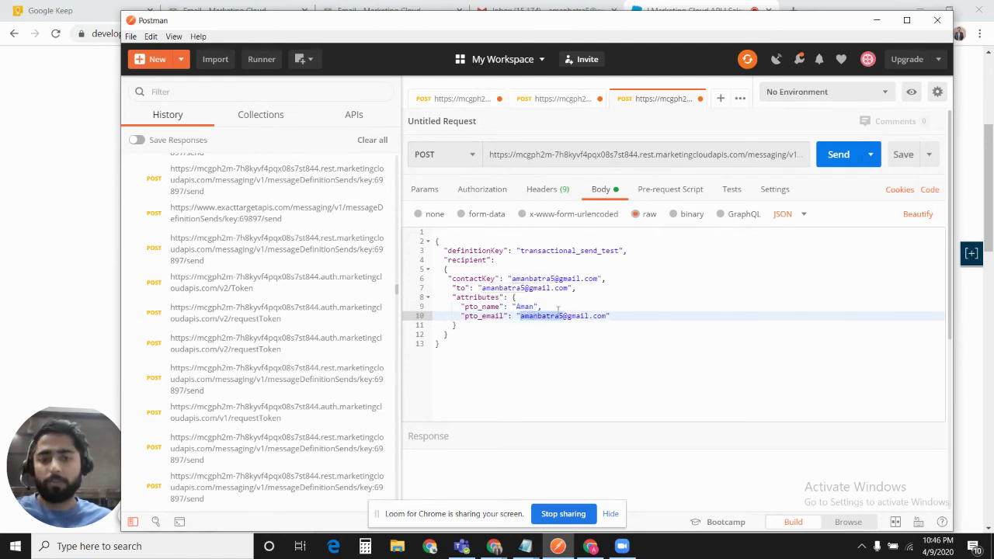
click(557, 310)
Add an Authorization header with value 'Bearer' to the message send request
click(538, 191)
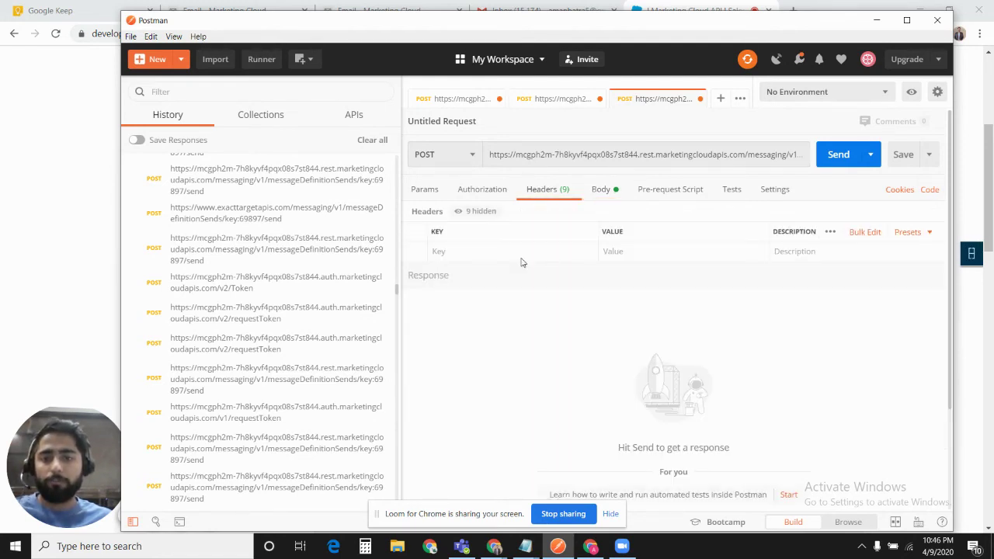
click(487, 252)
text(Auth)
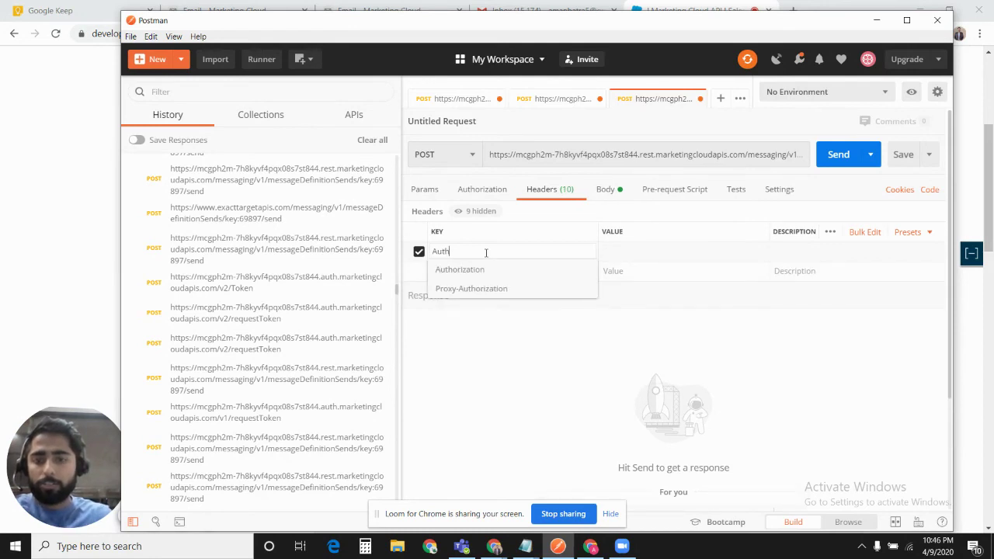
key(Down)
key(Return)
click(621, 252)
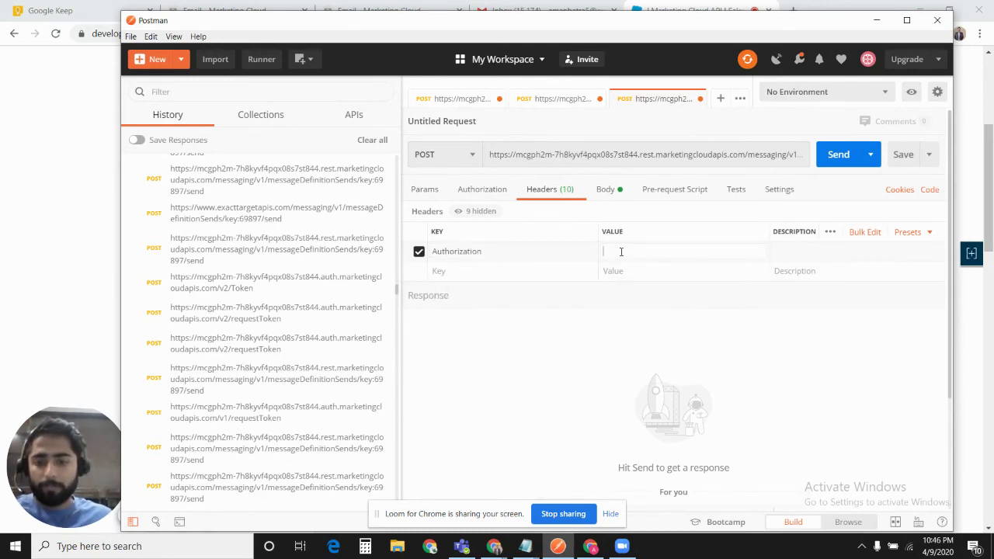
text(Bearer)
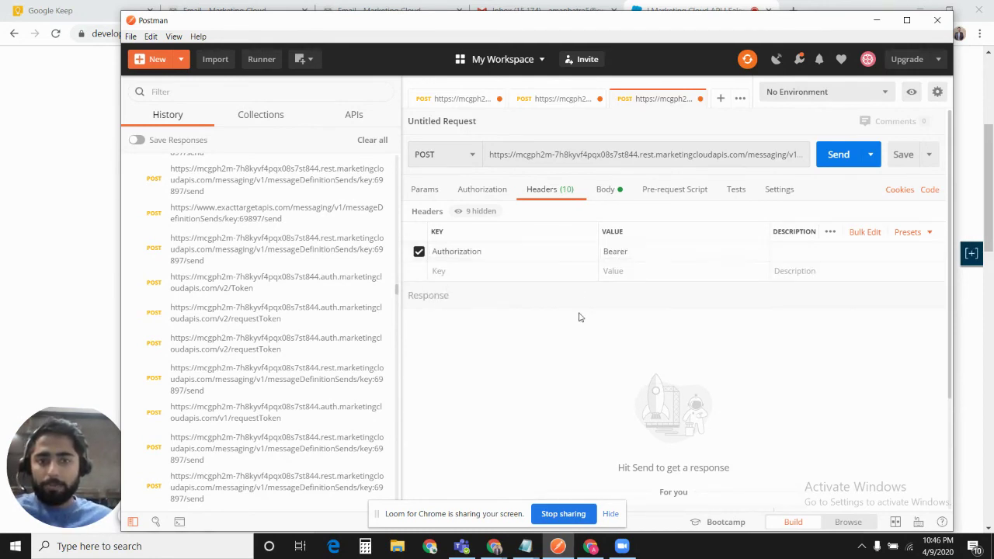
Resend the token request and paste the fresh access_token after Bearer
click(440, 100)
click(546, 193)
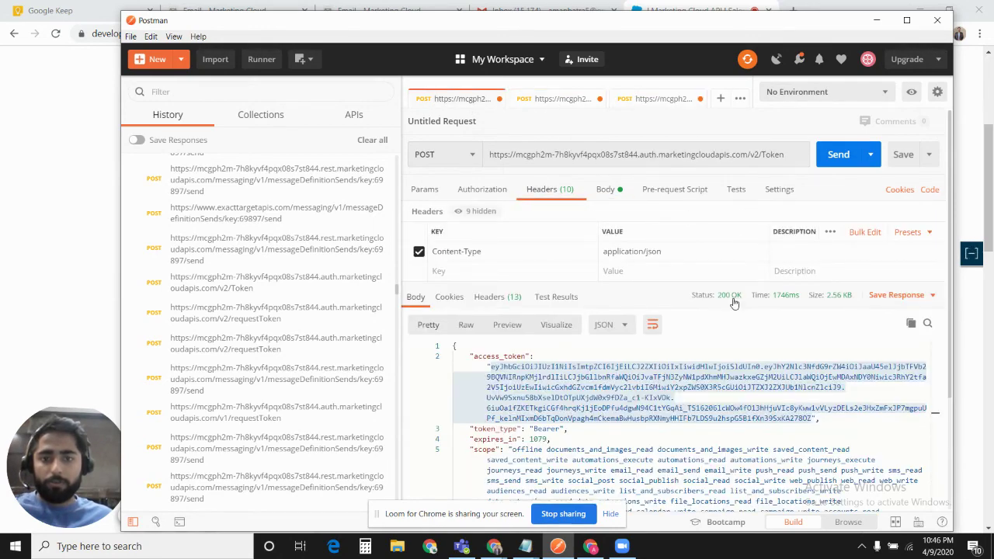
click(835, 155)
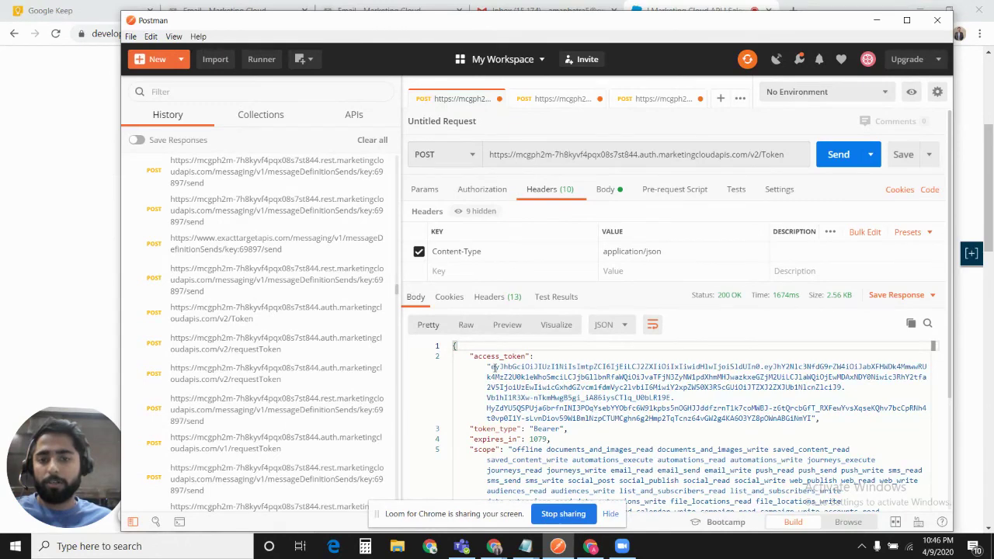
drag(489, 366, 809, 419)
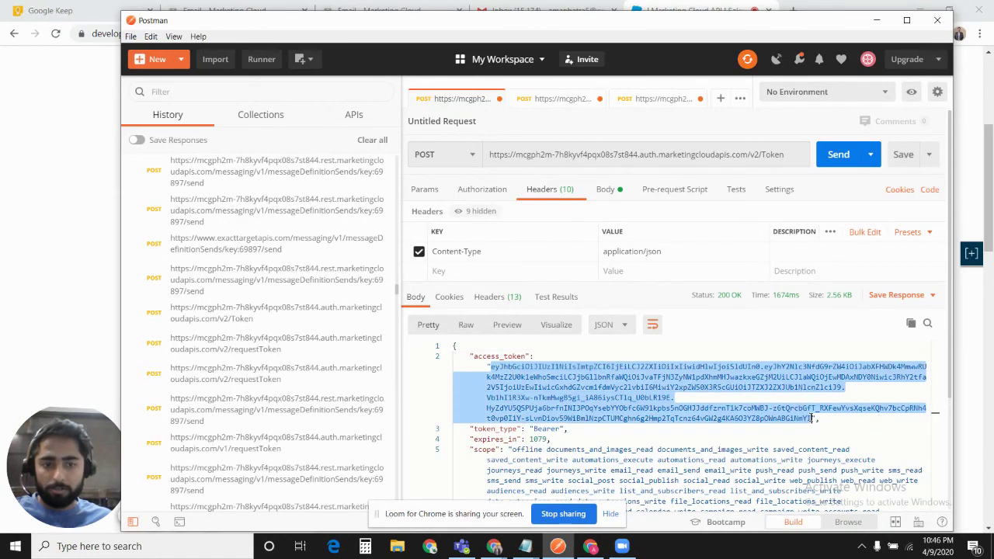
click(651, 100)
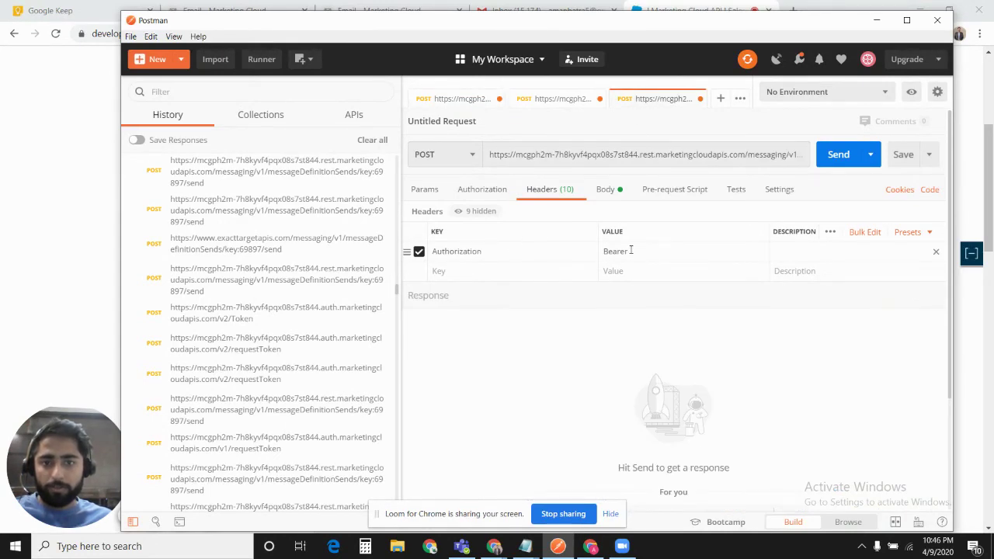
click(650, 251)
key(ctrl+v)
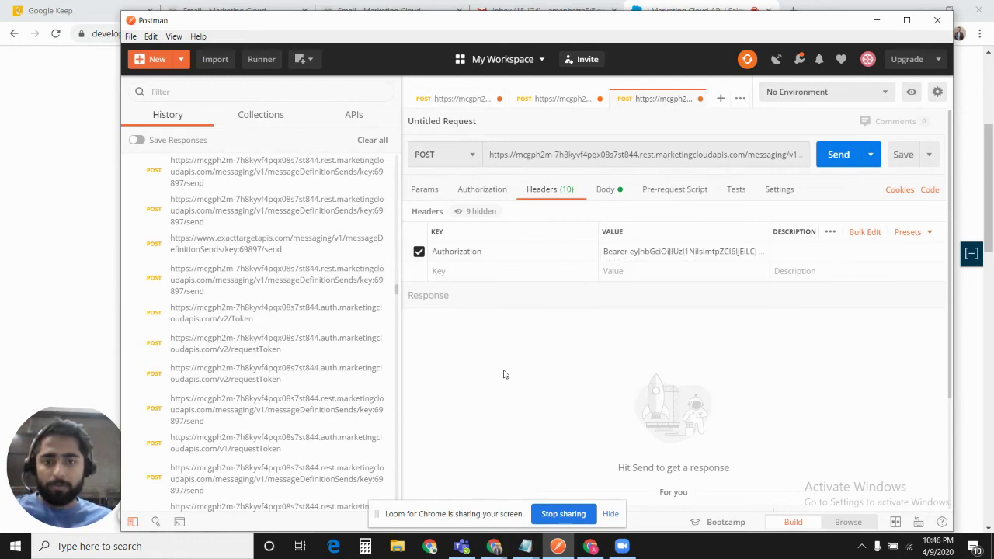
click(614, 190)
Send the message request and inspect the 202 Accepted response with errorcode 0 and messageKey
click(835, 155)
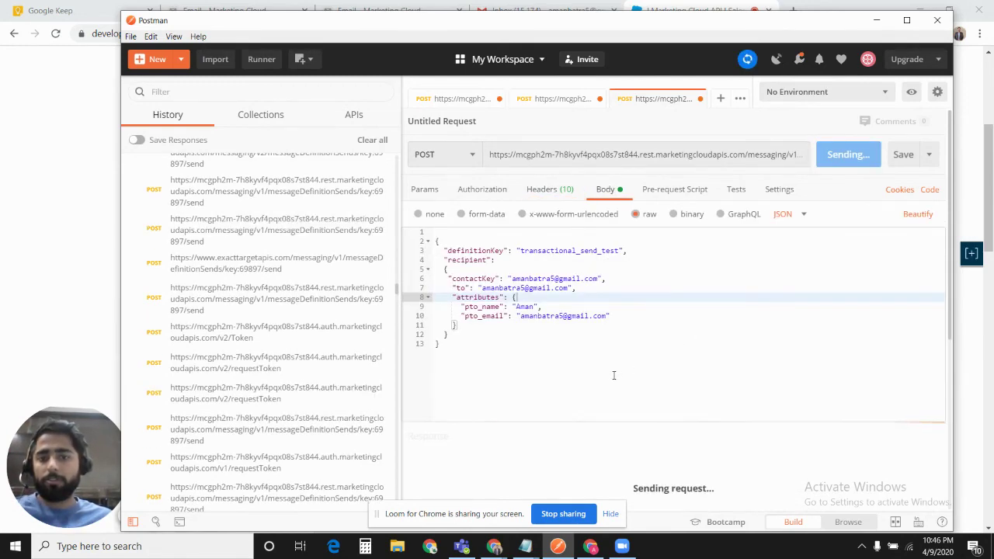
scroll(614, 376, down, 5)
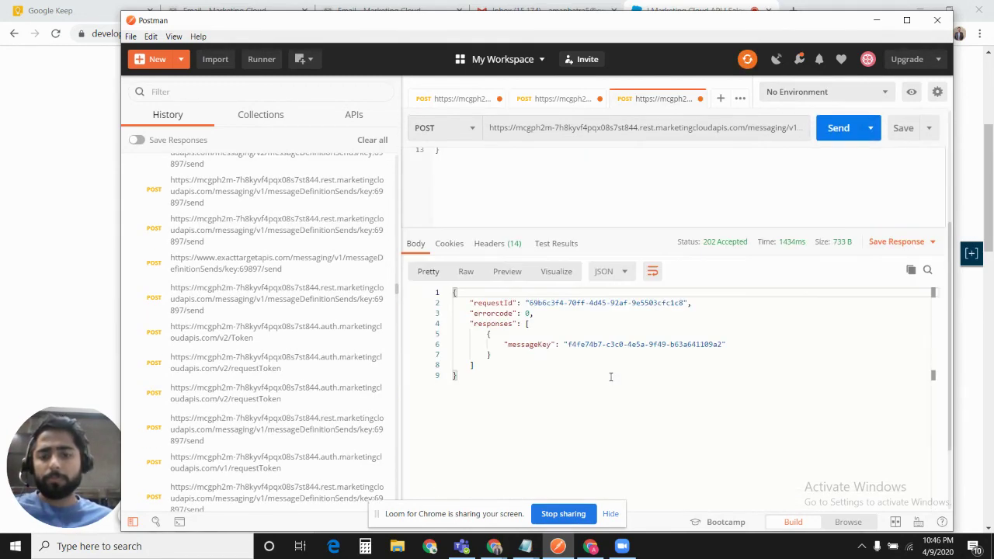
double_click(526, 313)
click(536, 331)
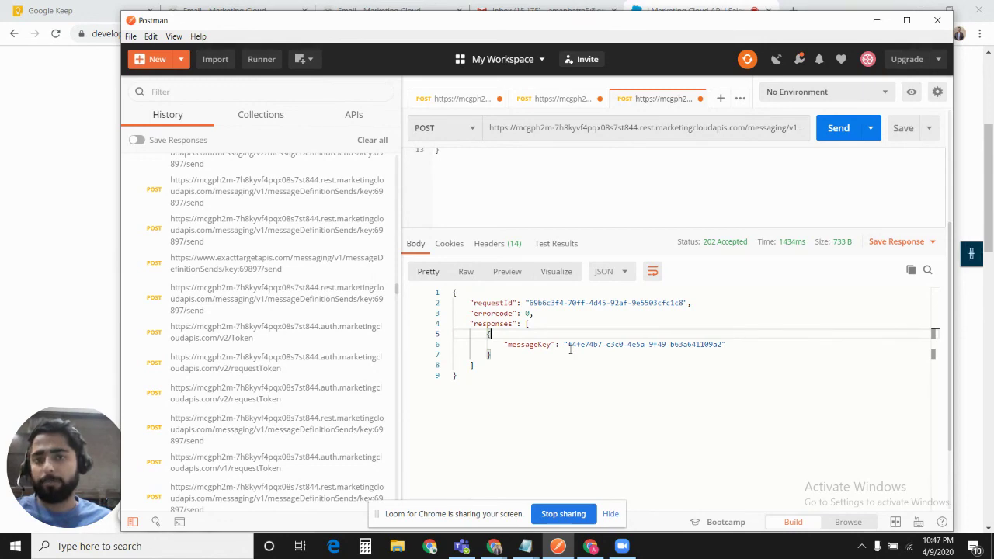
scroll(594, 337, up, 3)
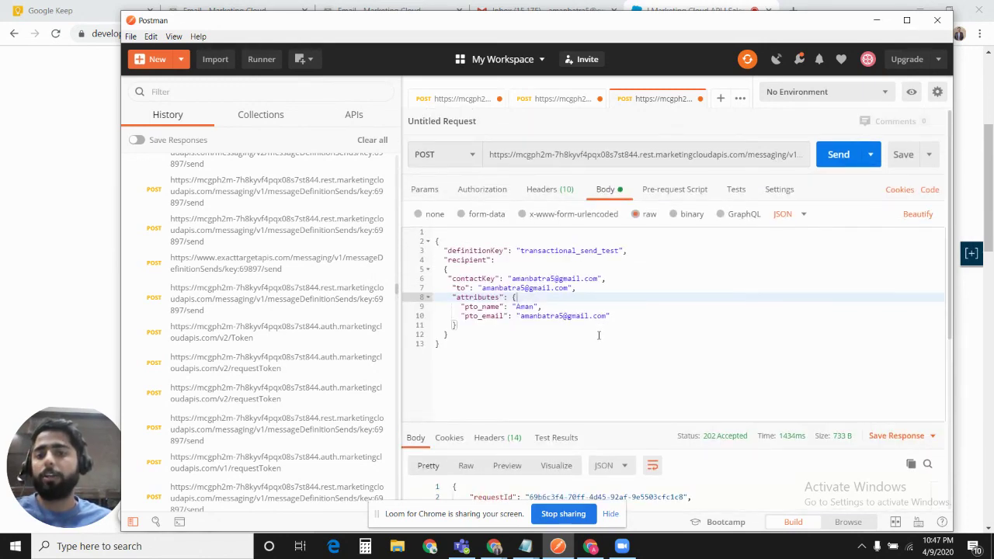